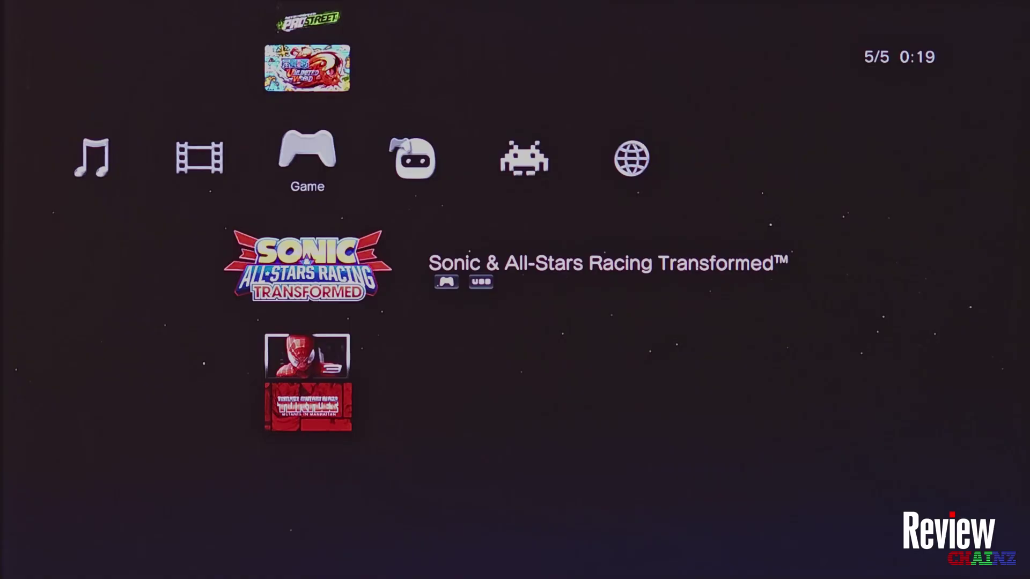
Scroll the PS3 Game column from Sonic down to Need for Speed ProStreet
key(Down)
key(Up)
key(Up)
key(Up)
key(Up)
key(Up)
key(Down)
key(Down)
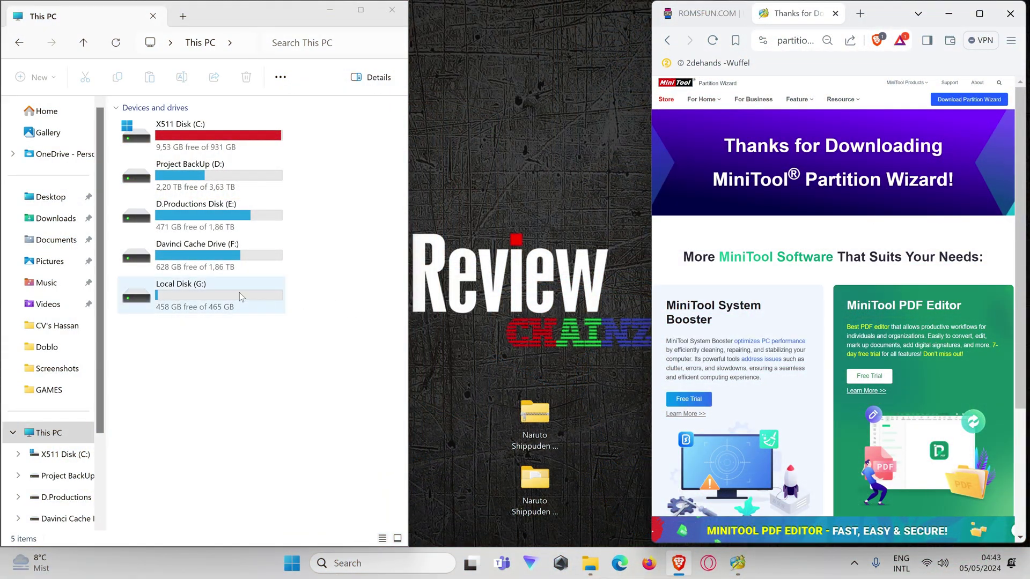
click(239, 296)
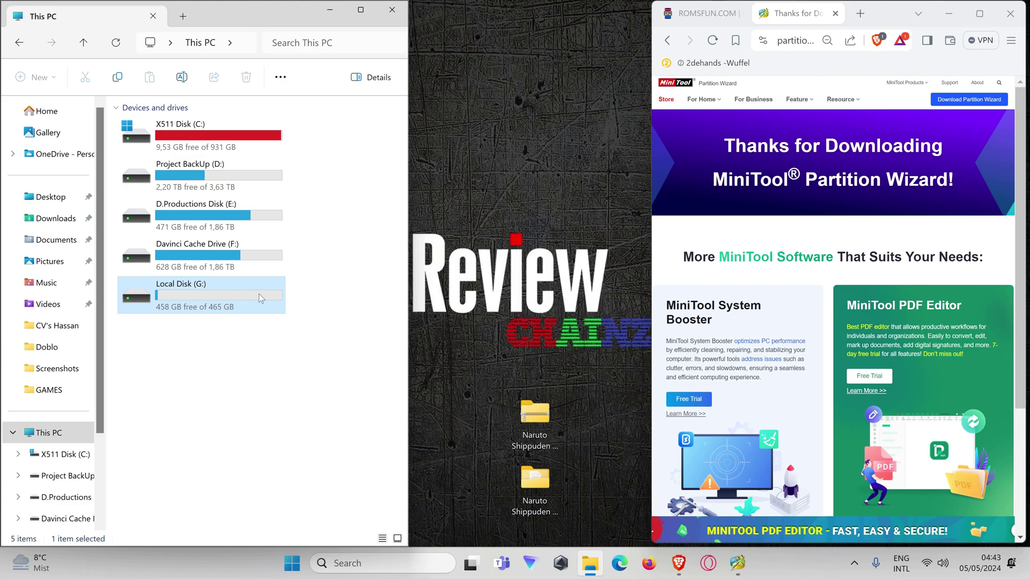
mouse_move(256, 300)
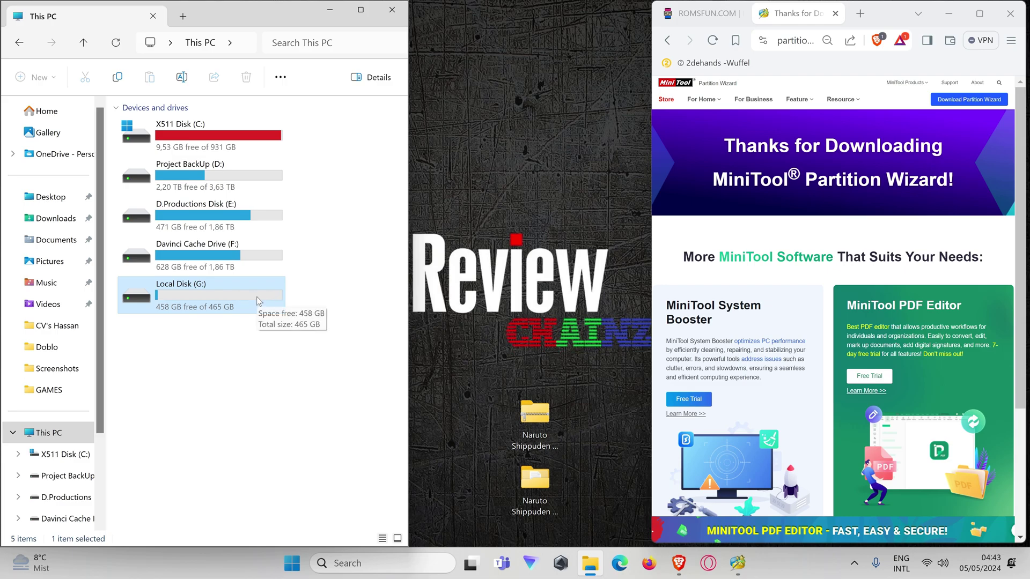
right_click(207, 294)
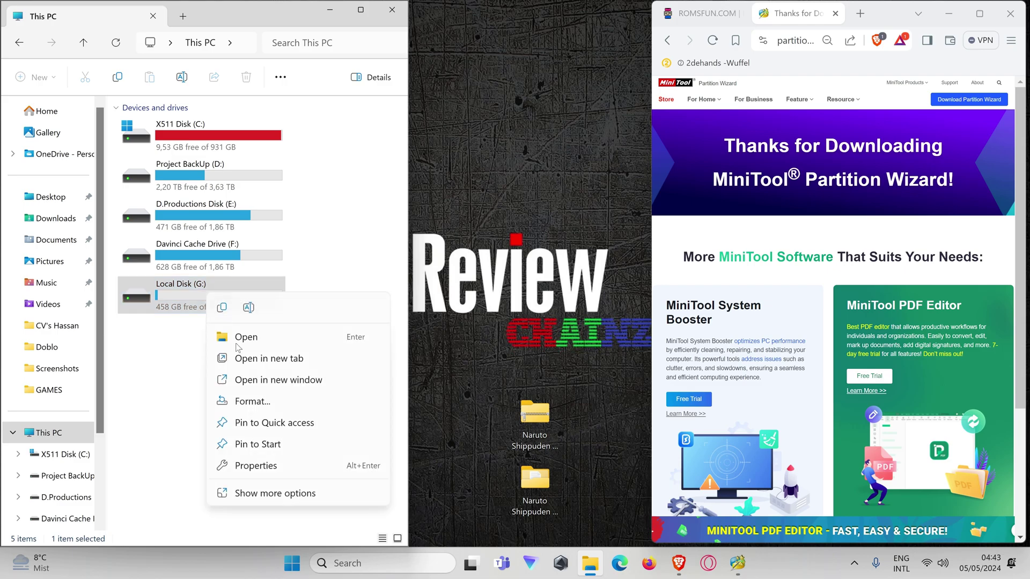
click(281, 467)
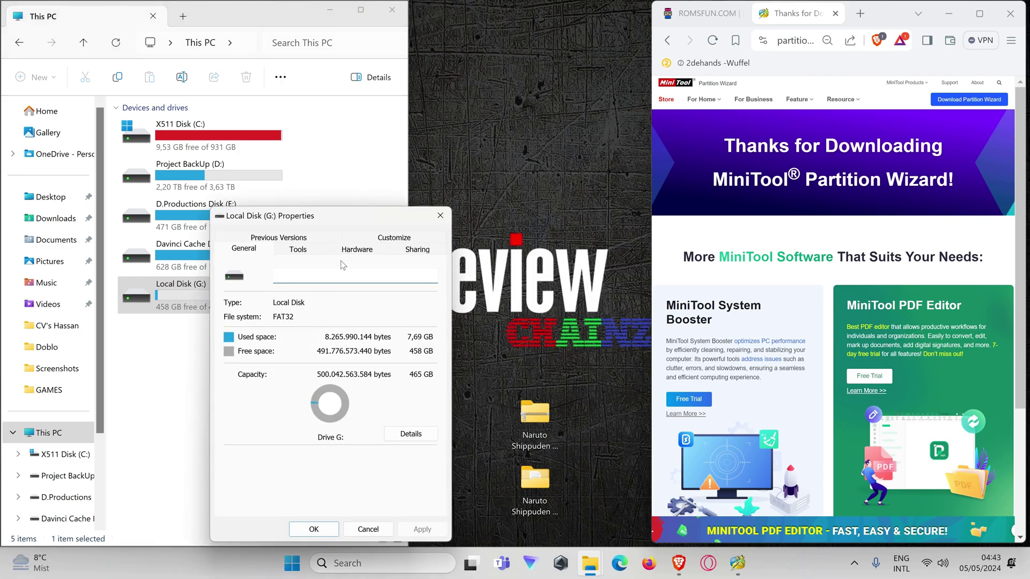
click(441, 216)
right_click(241, 310)
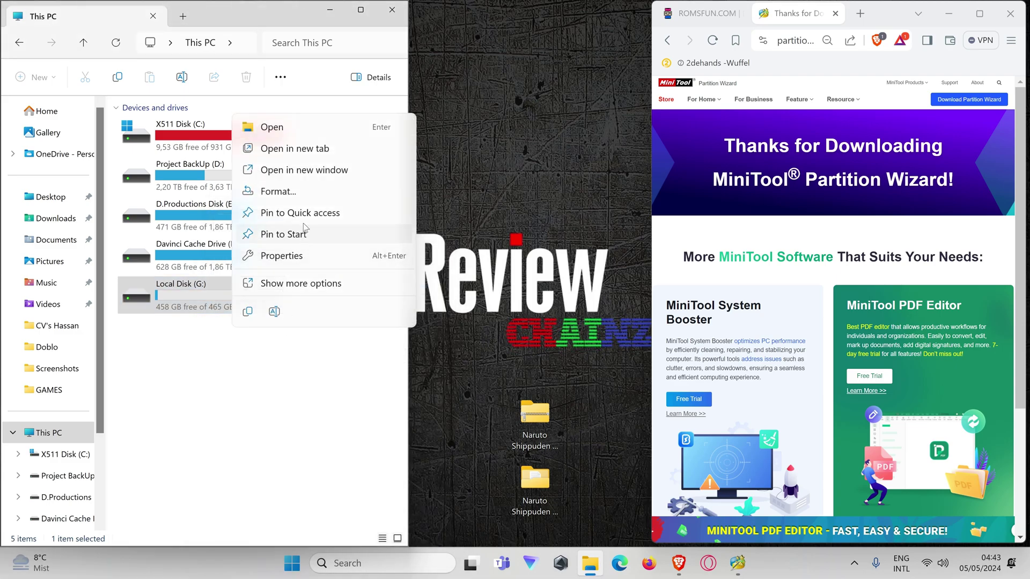
click(298, 192)
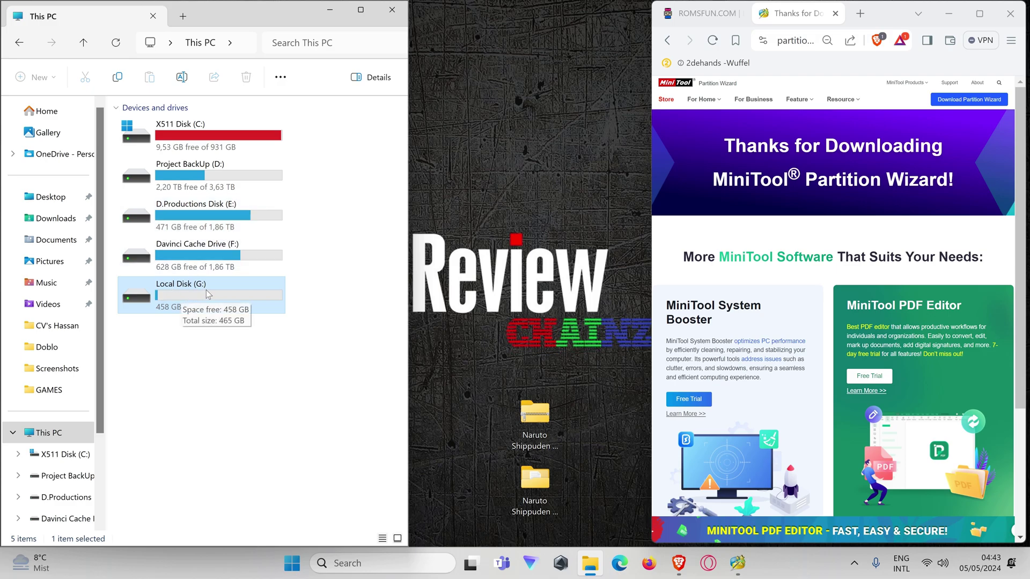
click(143, 248)
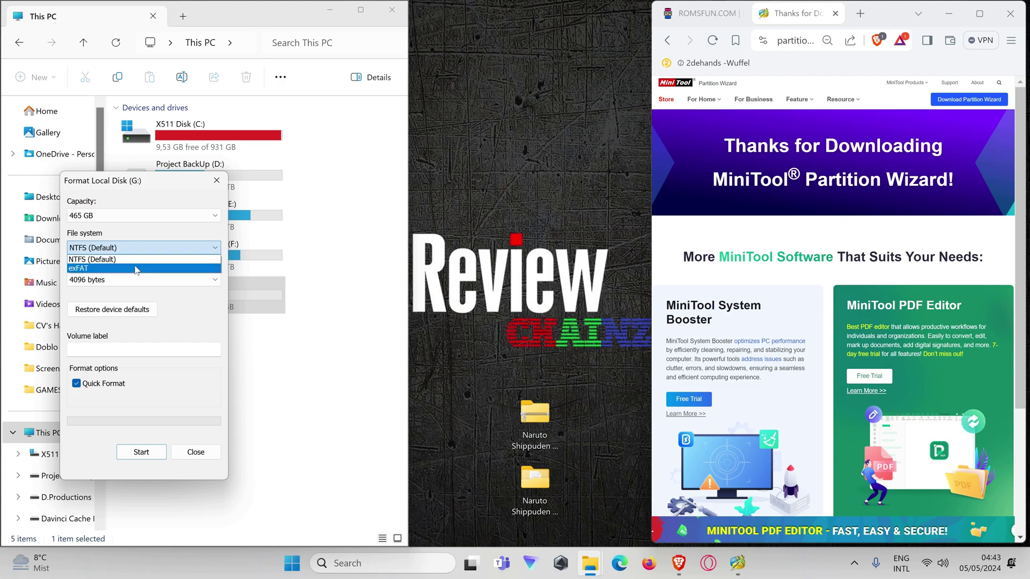
click(217, 454)
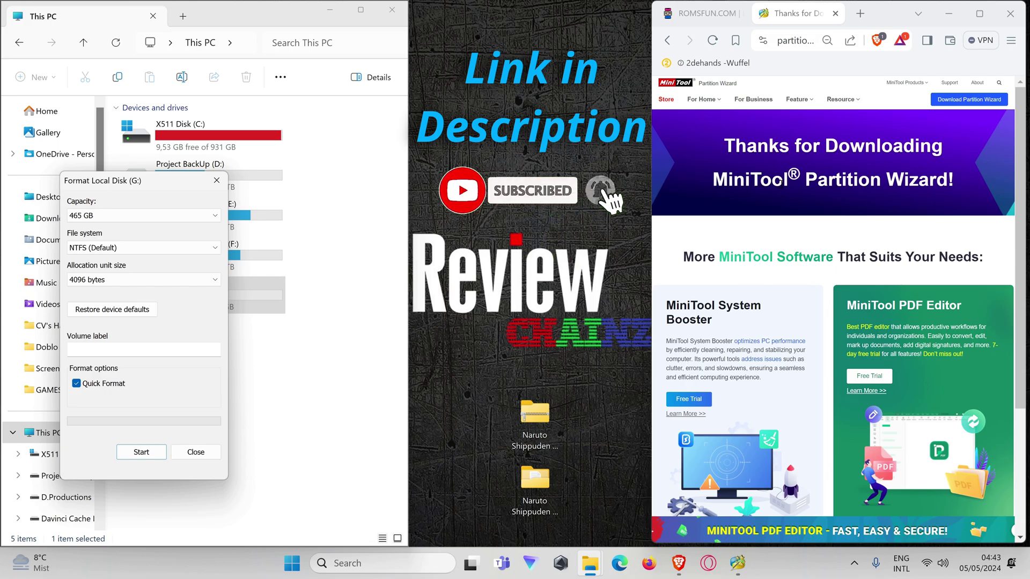
Cancel the format dialog, download Partition Wizard Free Edition, and bring the running Partition Wizard forward
click(196, 452)
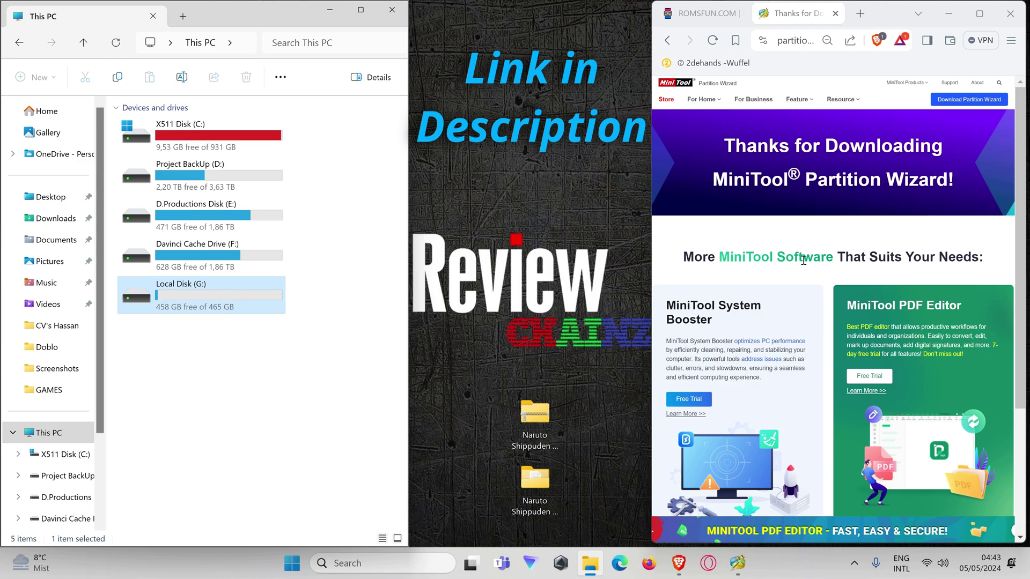
mouse_move(915, 116)
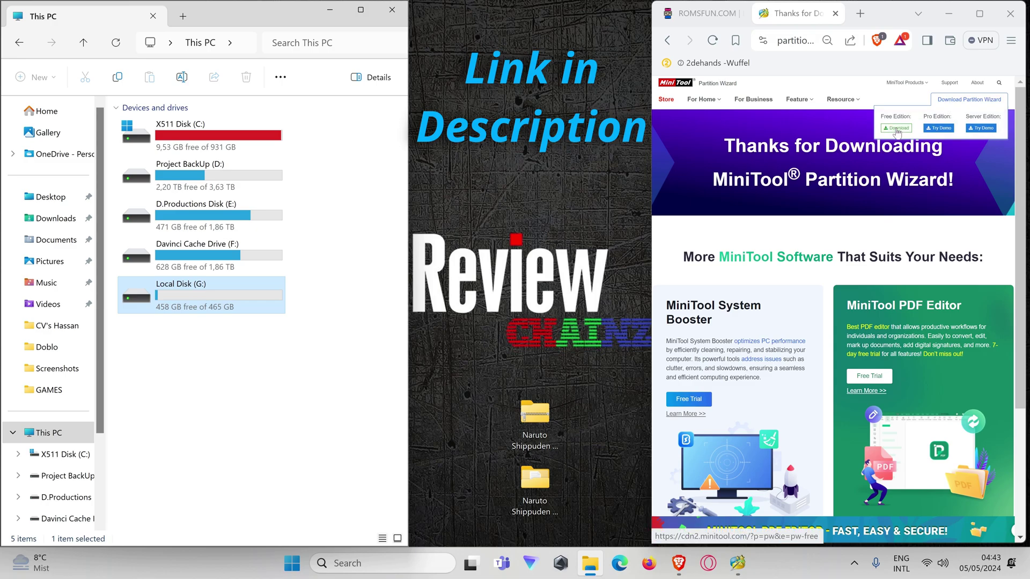
click(897, 131)
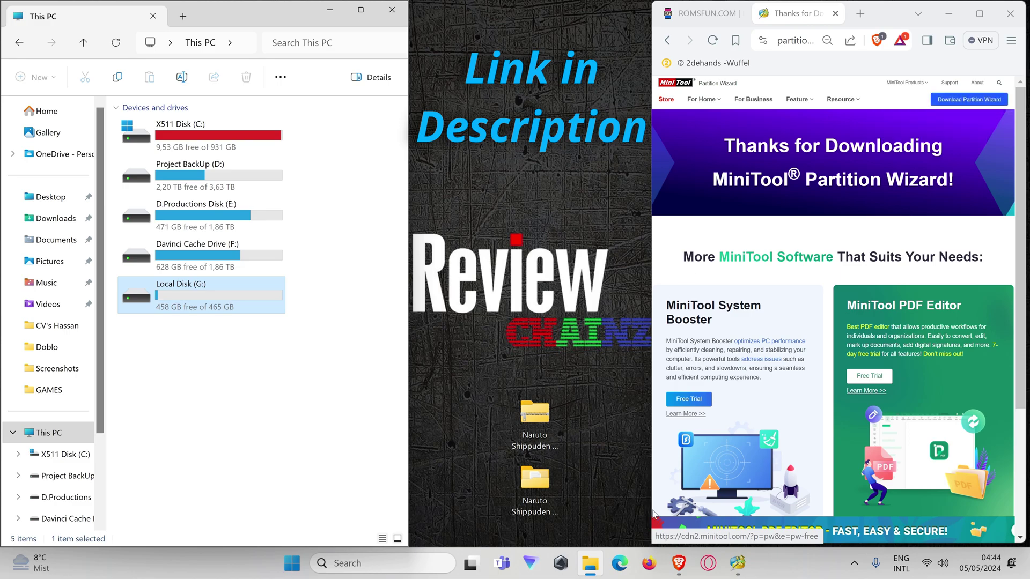
click(737, 563)
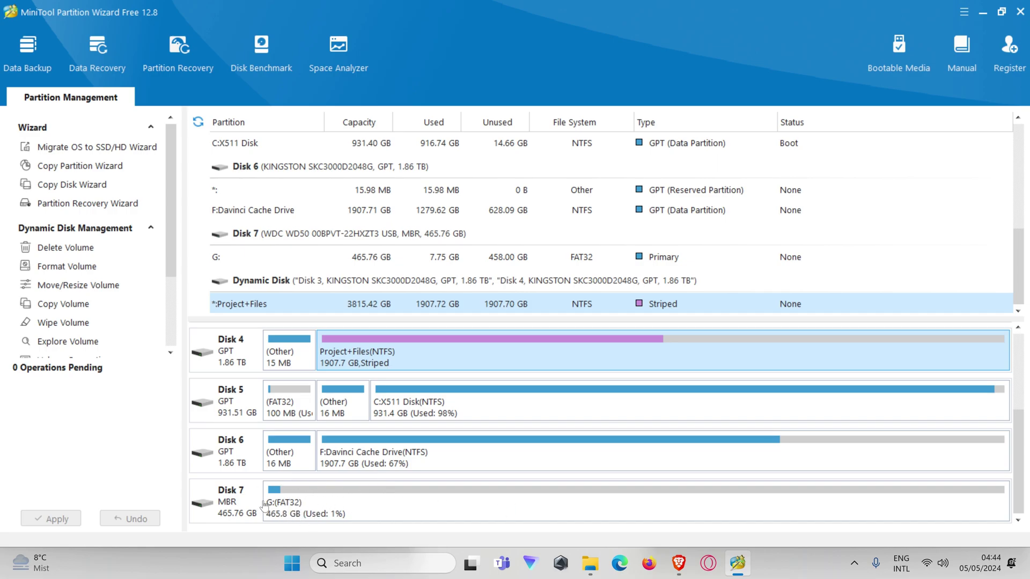
click(329, 508)
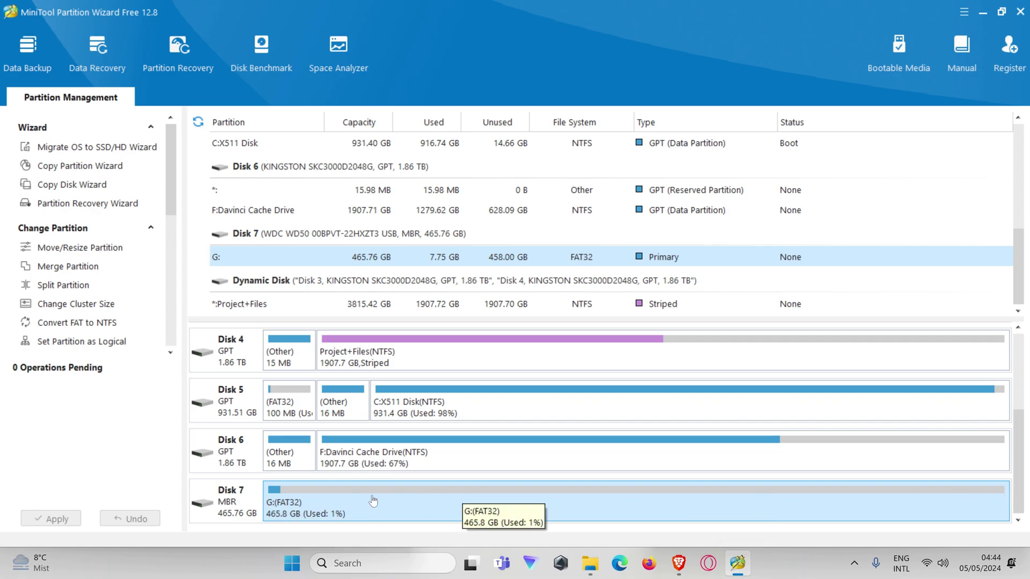
Mark Disk 7's G: partition for deletion
right_click(395, 496)
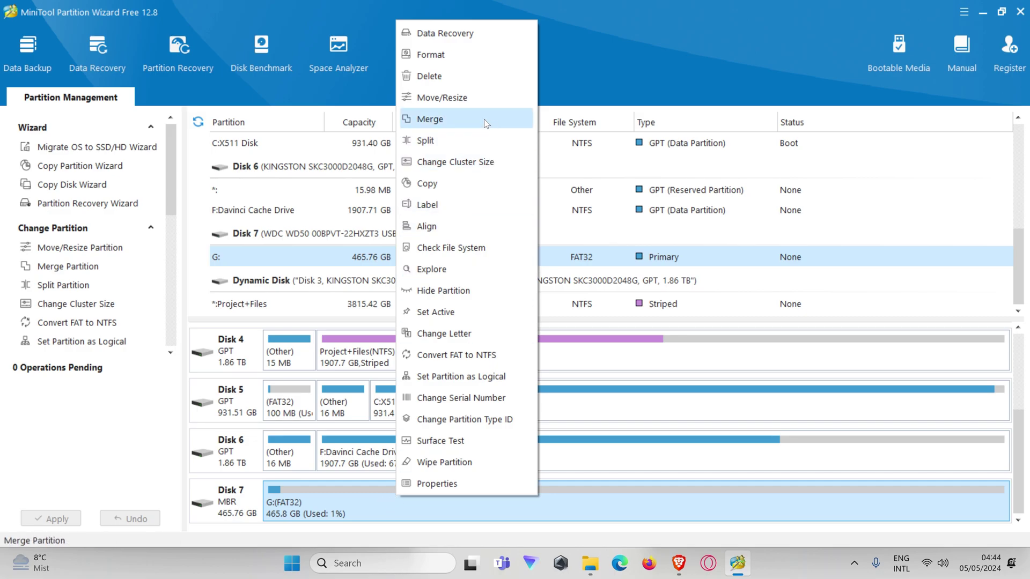
click(427, 77)
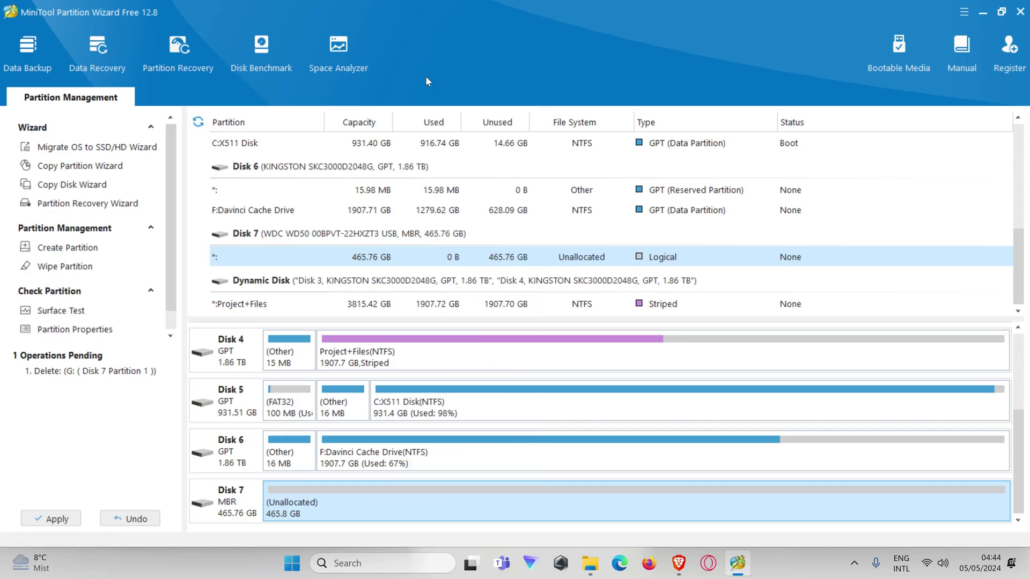
right_click(327, 504)
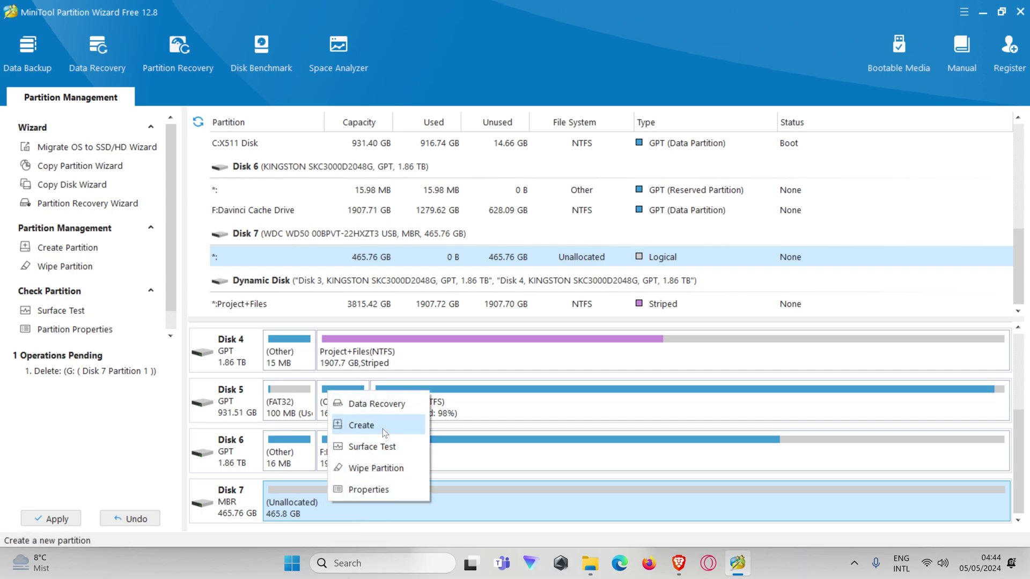
click(336, 514)
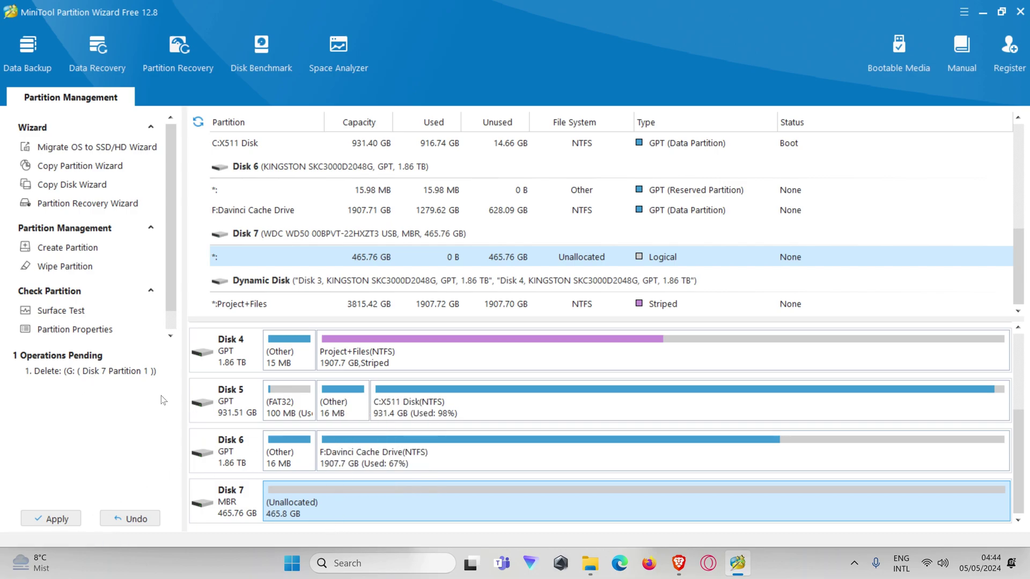
Apply the pending deletion and acknowledge the success message
click(60, 518)
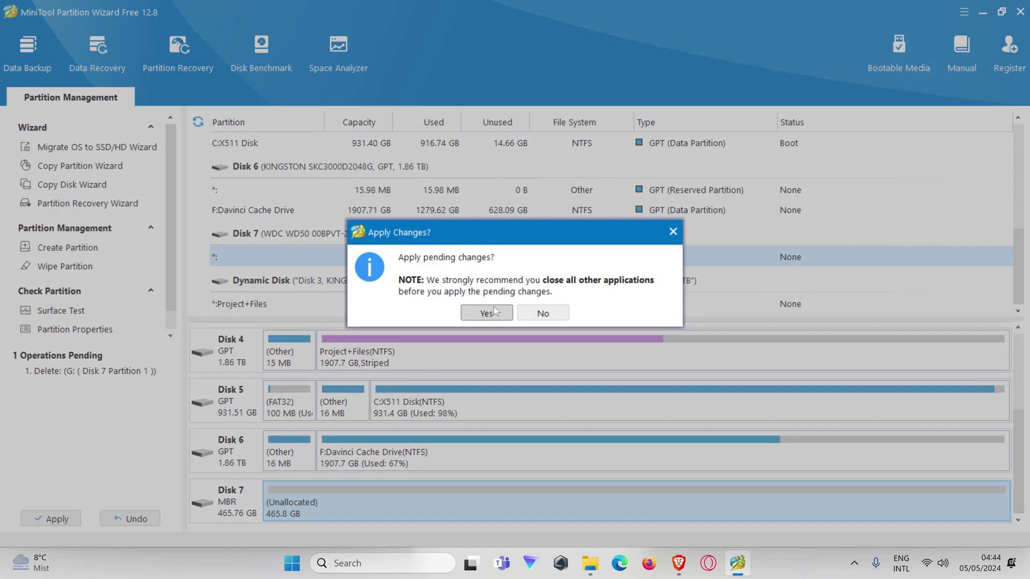
click(494, 310)
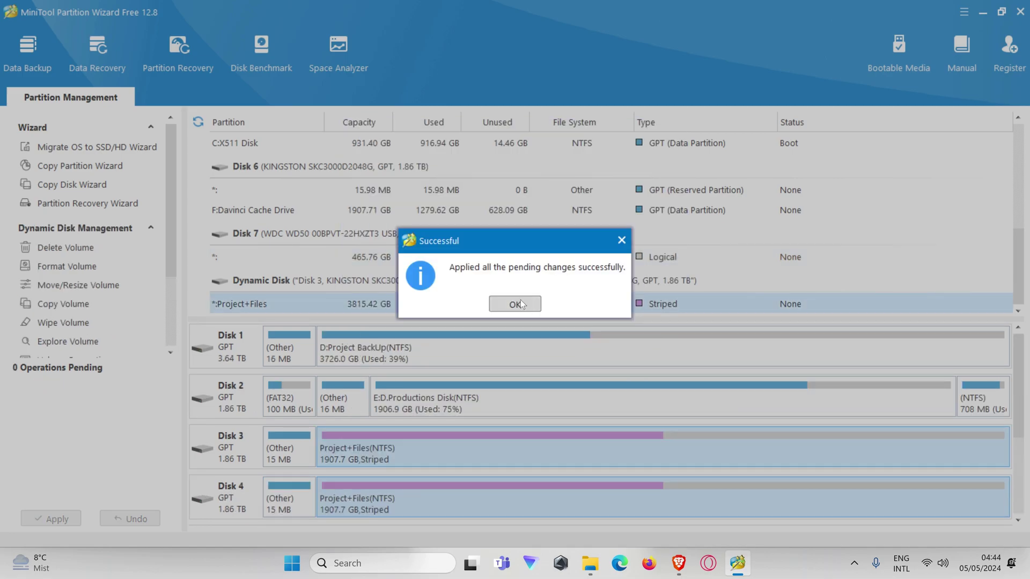
click(514, 304)
Start a new partition on Disk 7's unallocated 465.76 GB space
scroll(429, 445, down, 3)
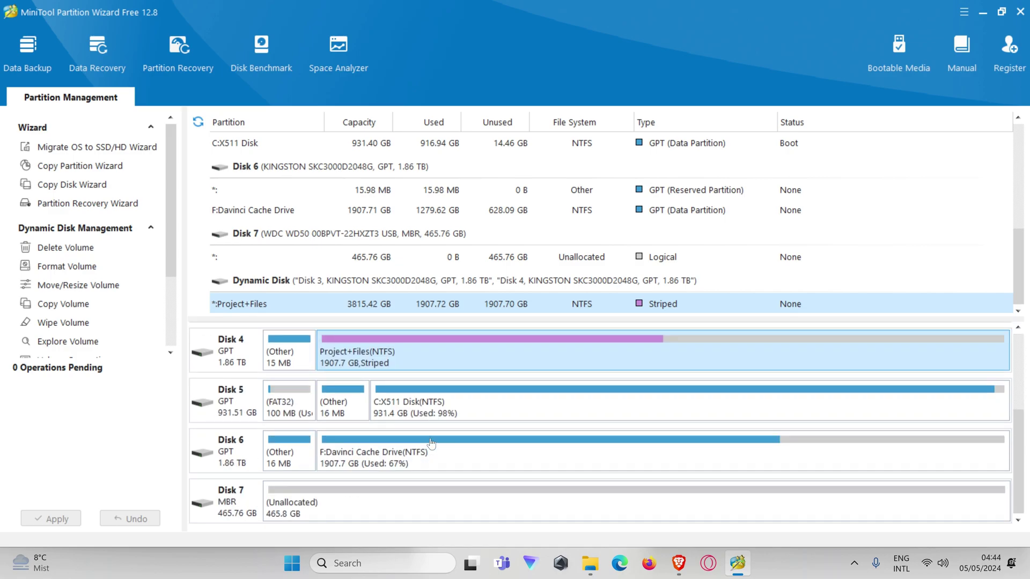
click(375, 496)
right_click(353, 505)
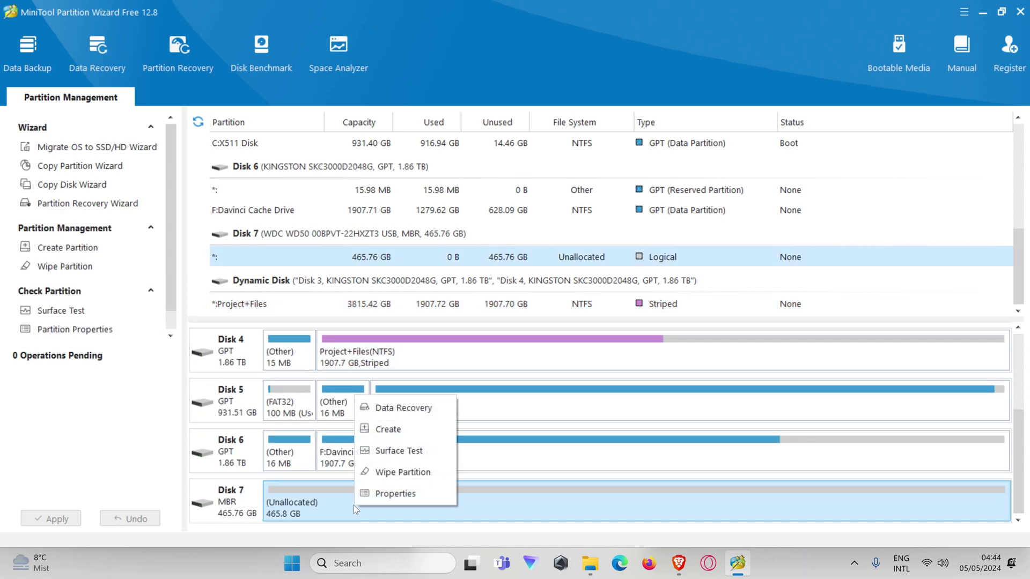
click(416, 429)
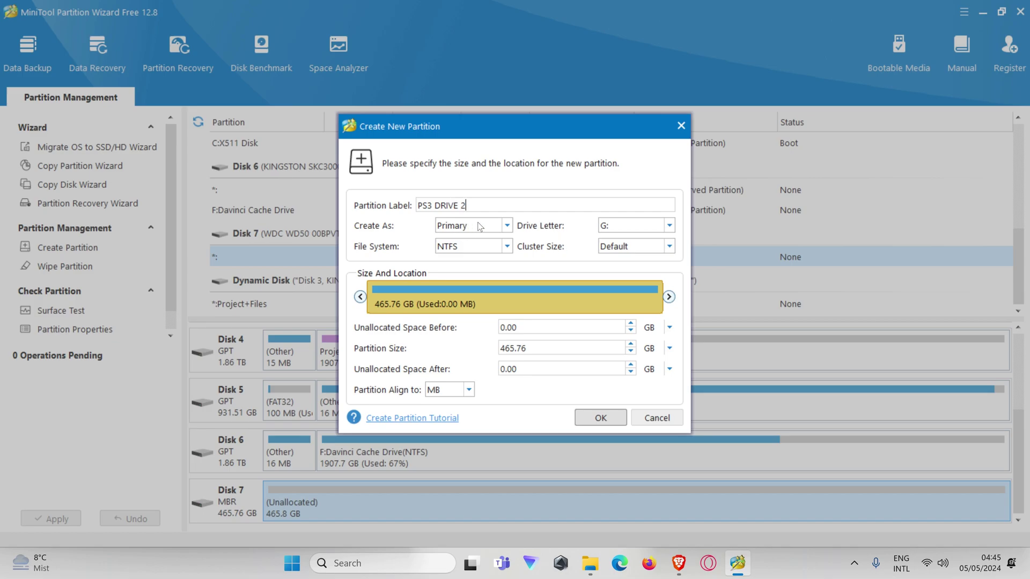
Set the new partition's file system to FAT32 and its label to PS3 DRIVE 2
click(507, 248)
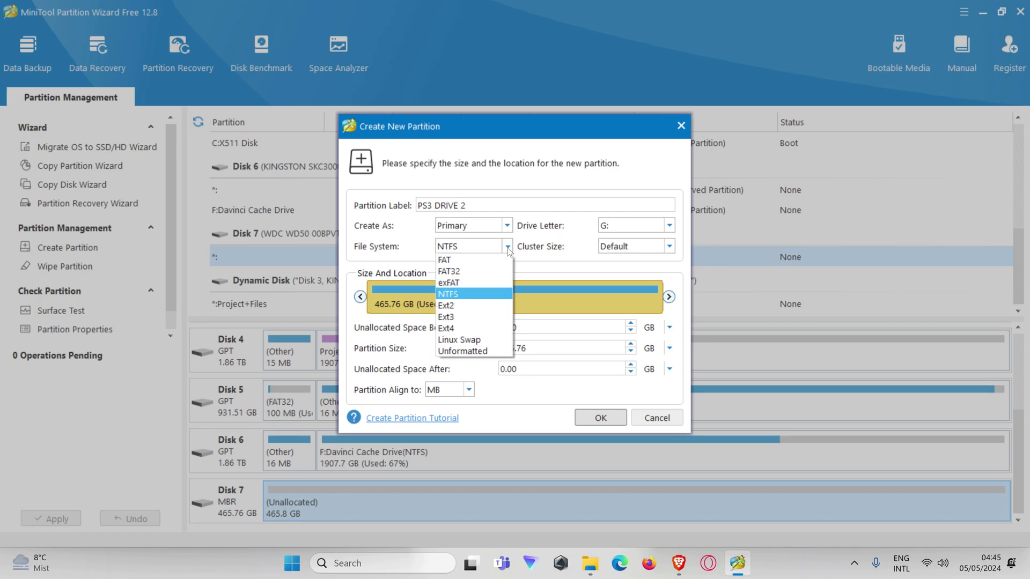
click(487, 271)
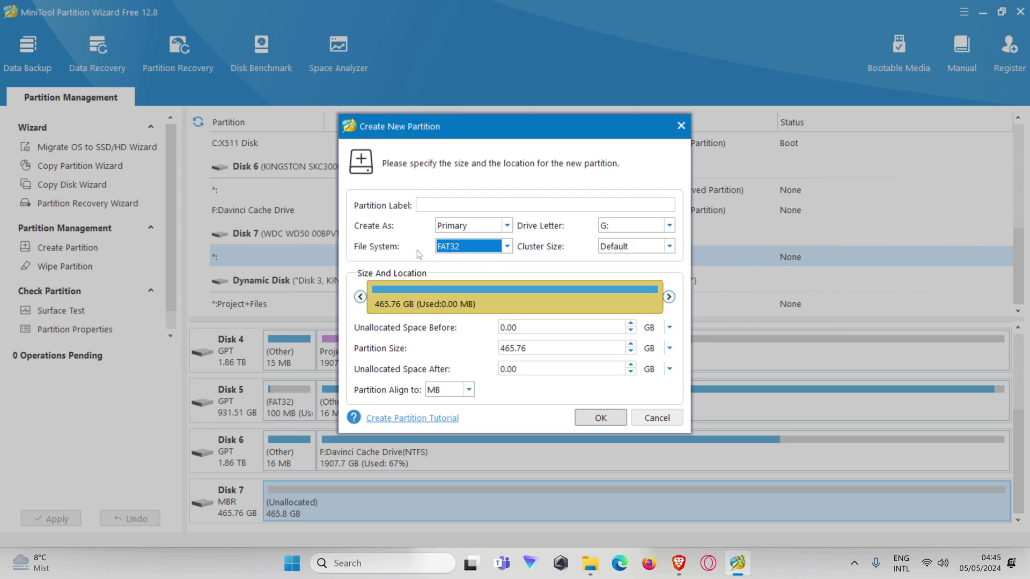
click(449, 202)
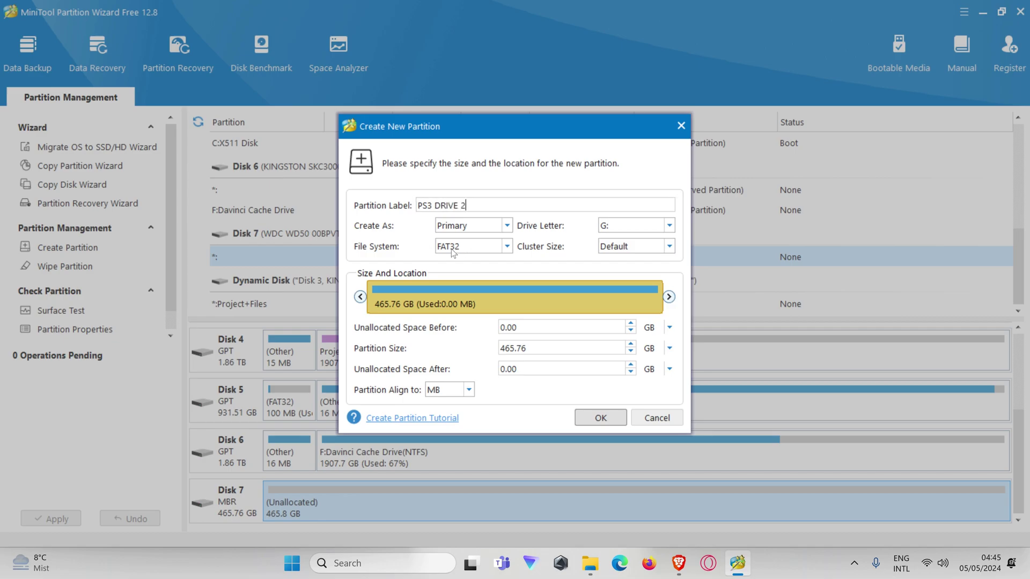
Confirm and apply the PS3 DRIVE 2 partition creation
click(600, 418)
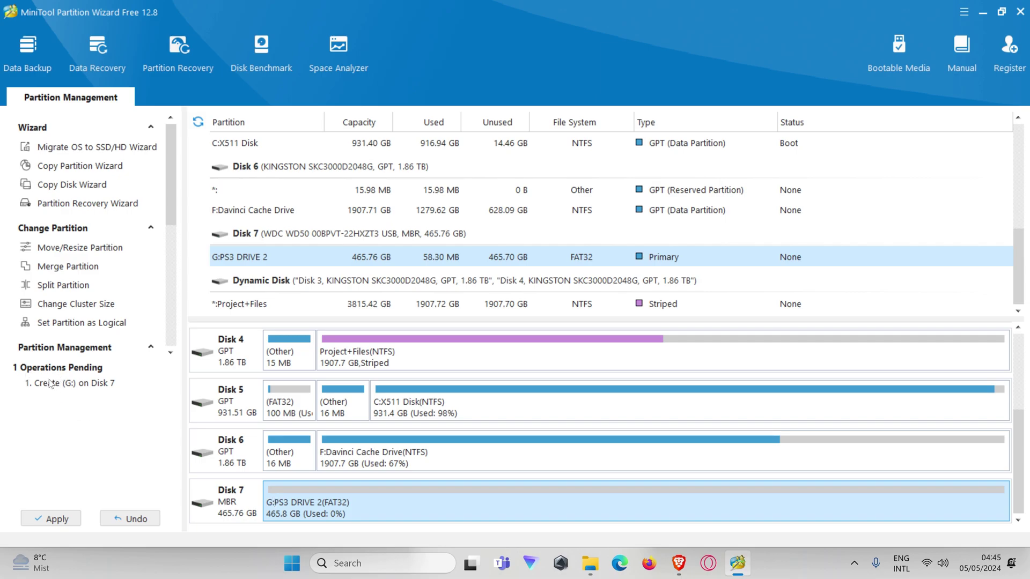
click(57, 519)
click(495, 312)
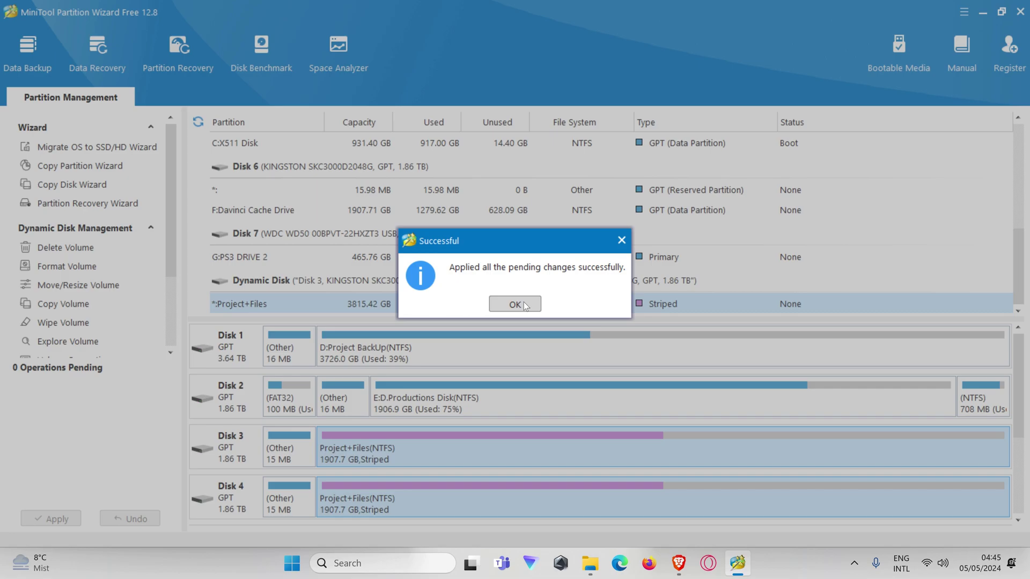
click(524, 304)
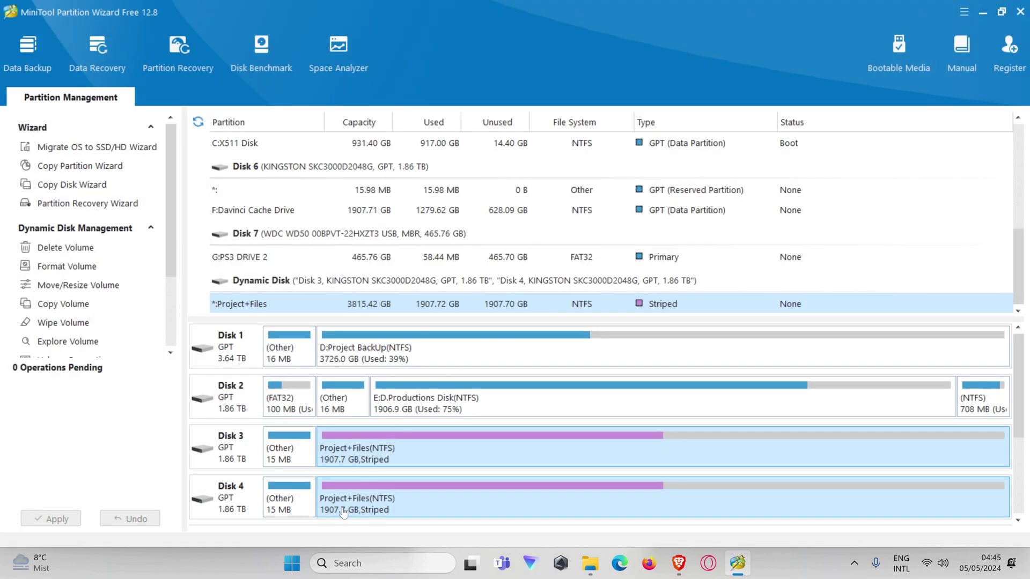
Check that G:PS3 DRIVE 2 is a FAT32 Primary partition, then close Partition Wizard
scroll(488, 488, down, 3)
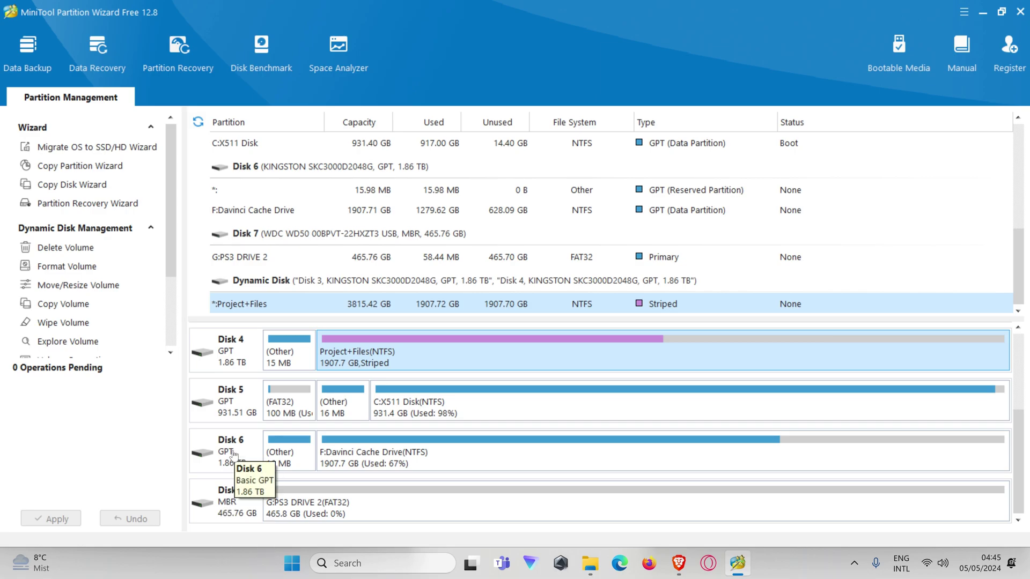
right_click(227, 503)
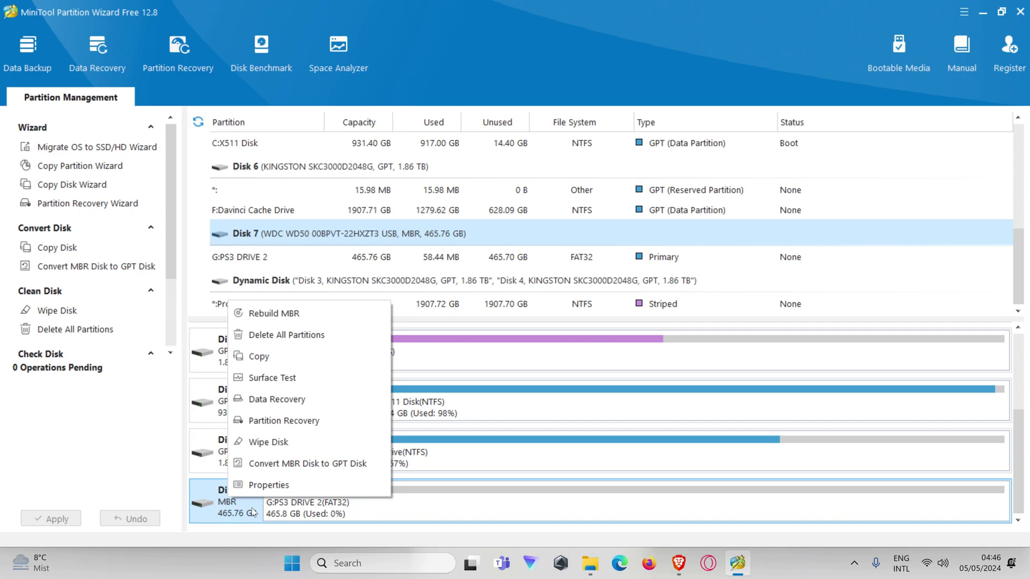
click(430, 514)
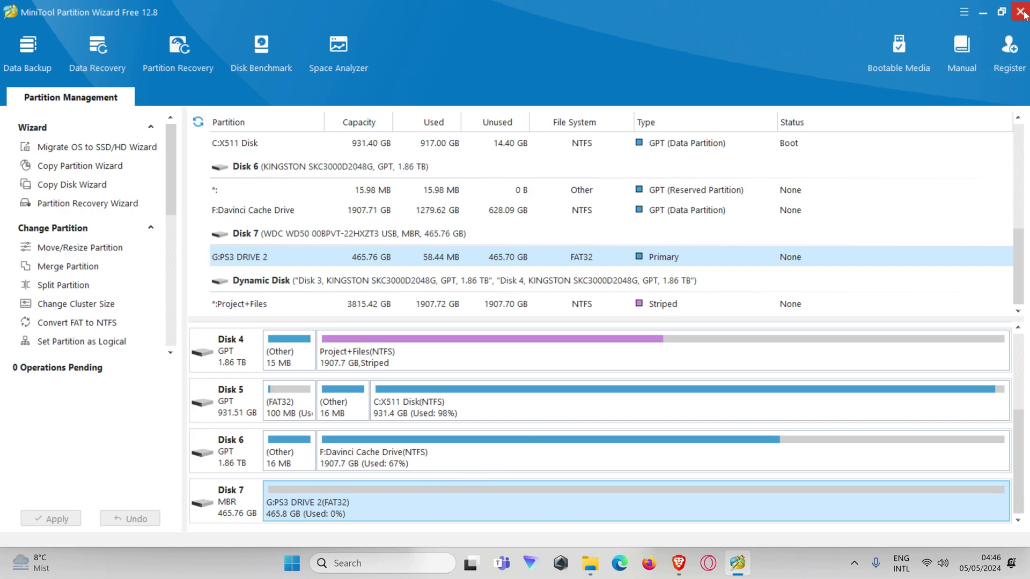
click(983, 12)
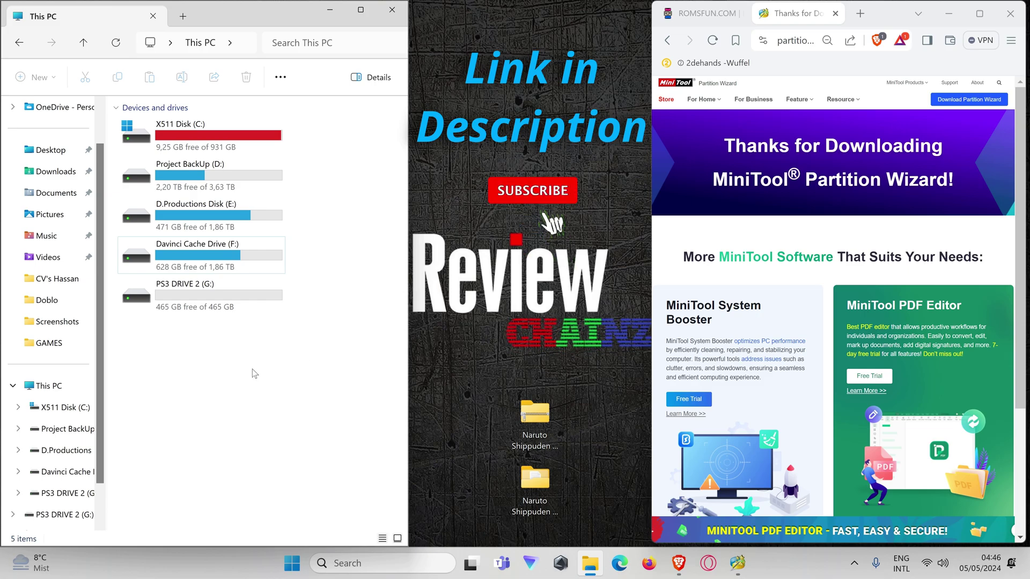
Open PS3 DRIVE 2 (G:) and make a new folder named GAMES at its root
double_click(228, 294)
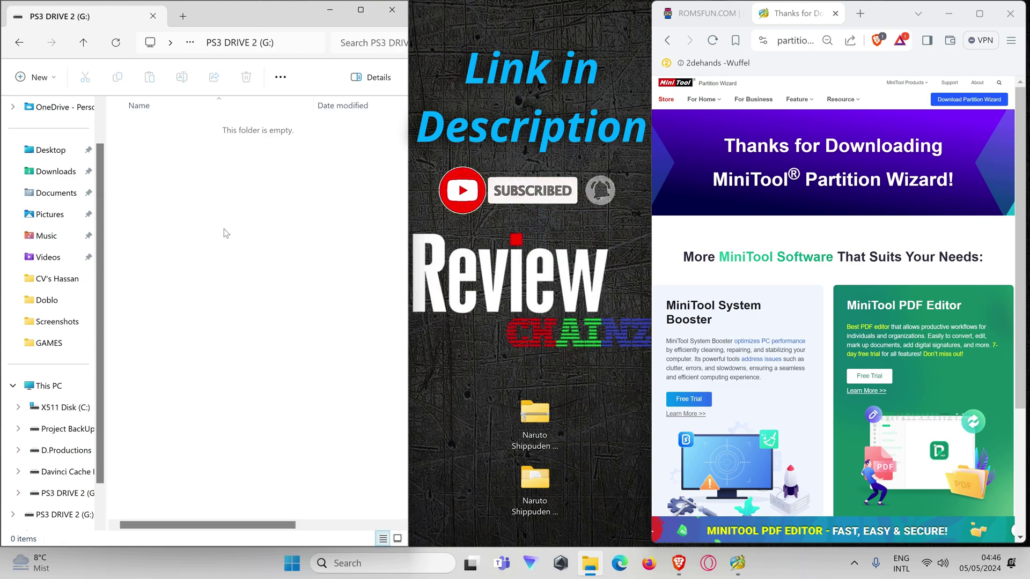
right_click(189, 162)
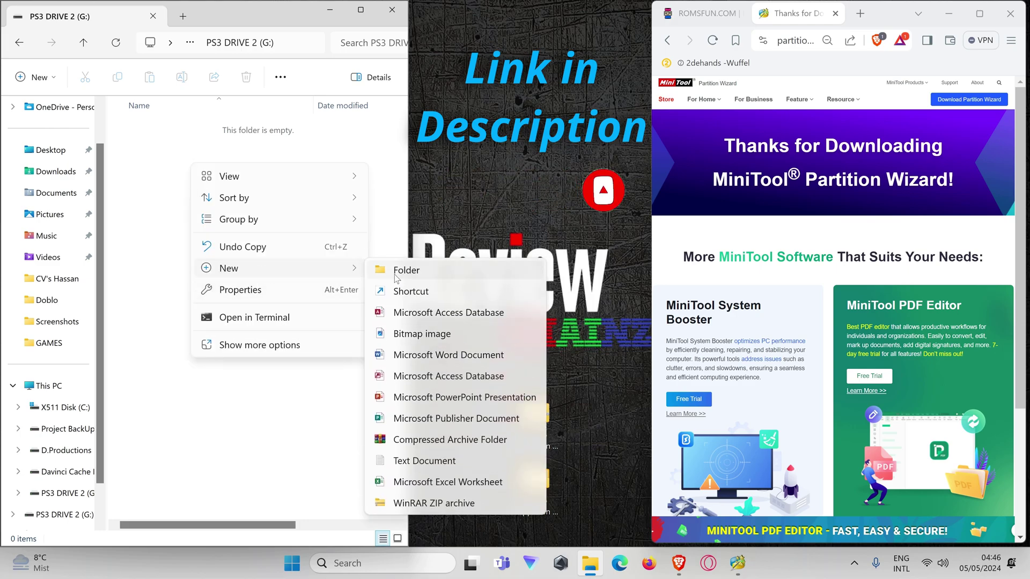
click(405, 278)
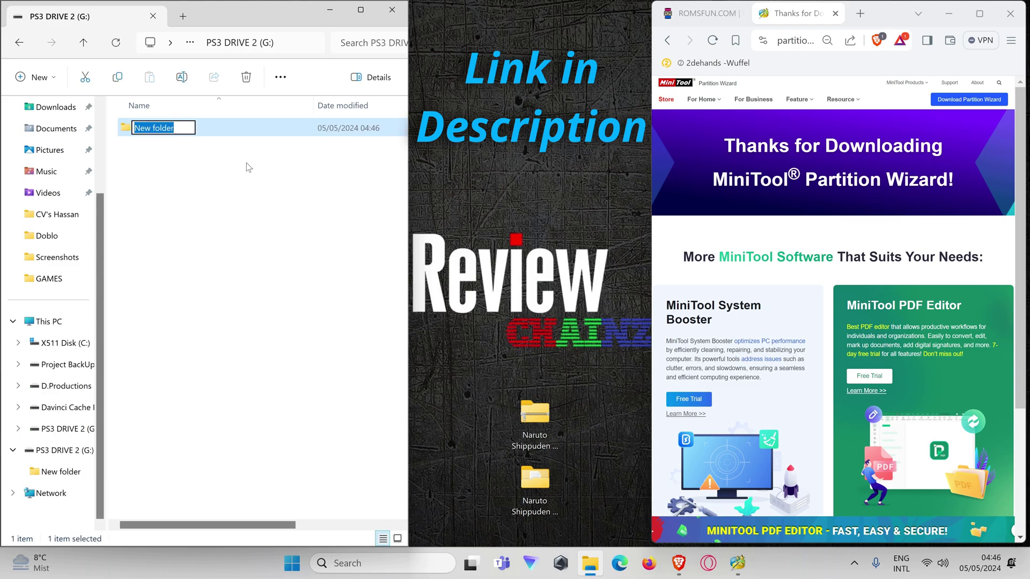
text(GAMES)
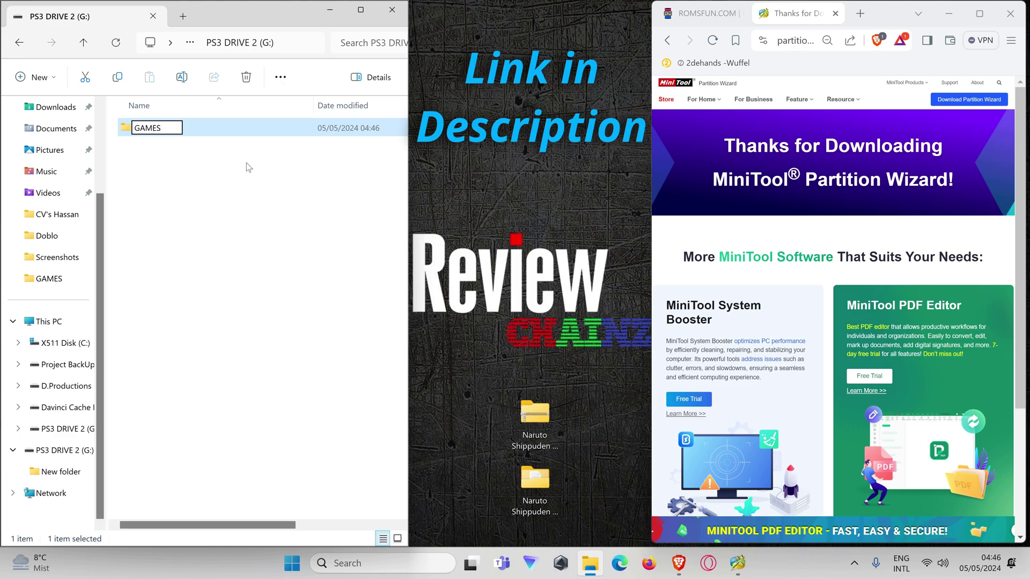
click(248, 167)
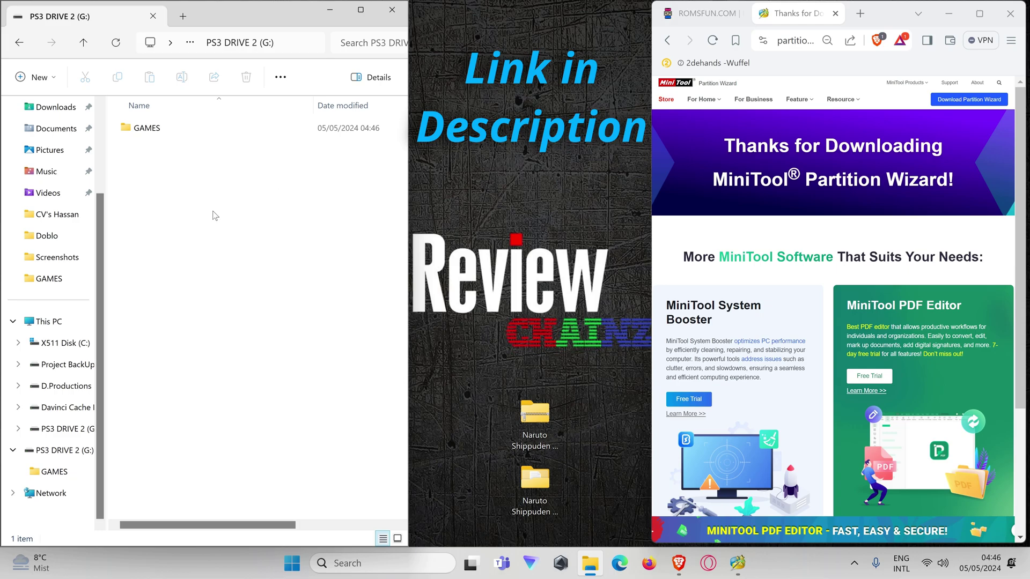
click(716, 18)
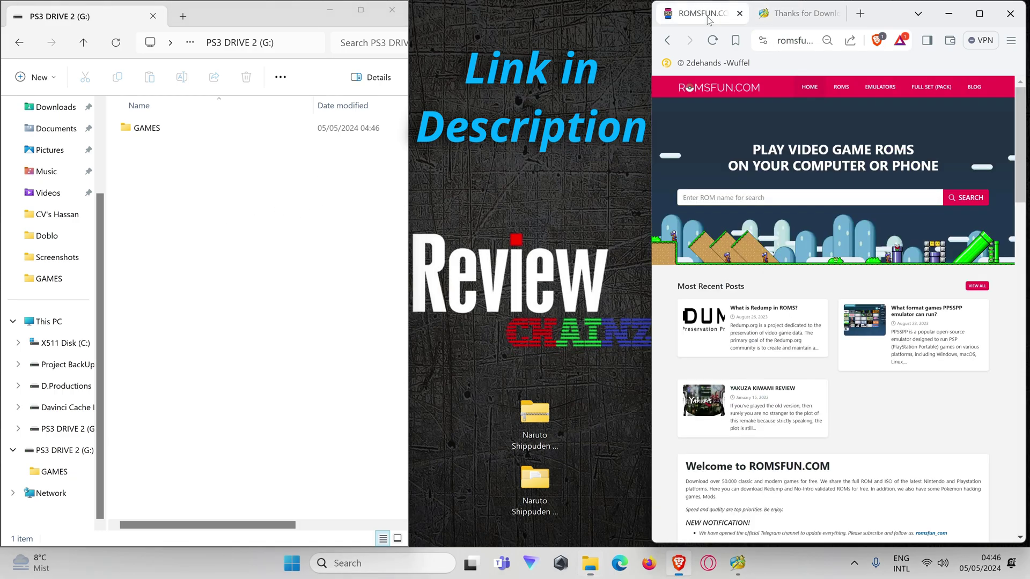
Browse ROMS > PS3, page 2, and open the Naruto Shippuden Ultimate Ninja Storm Revolution page
click(841, 88)
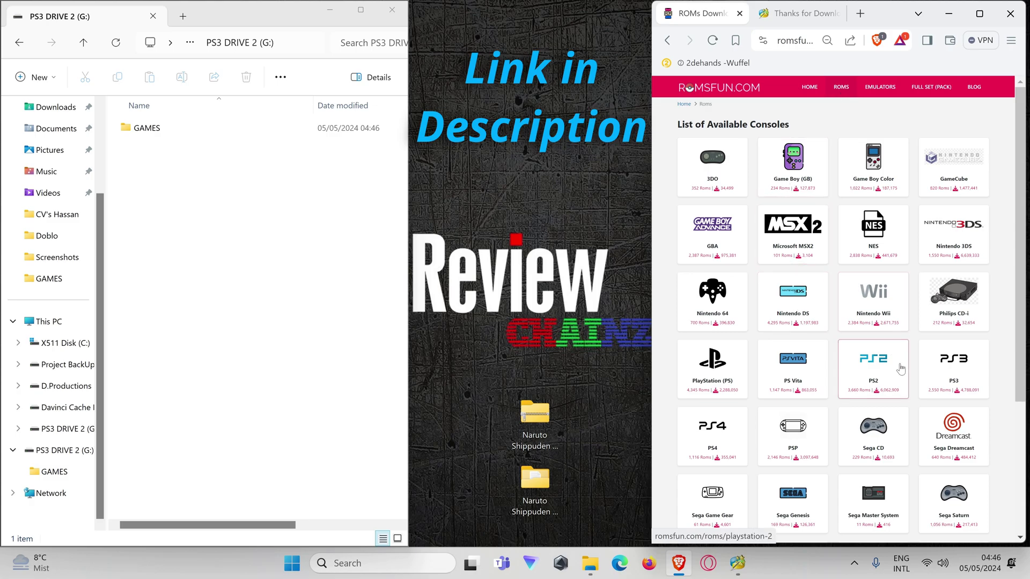
click(953, 366)
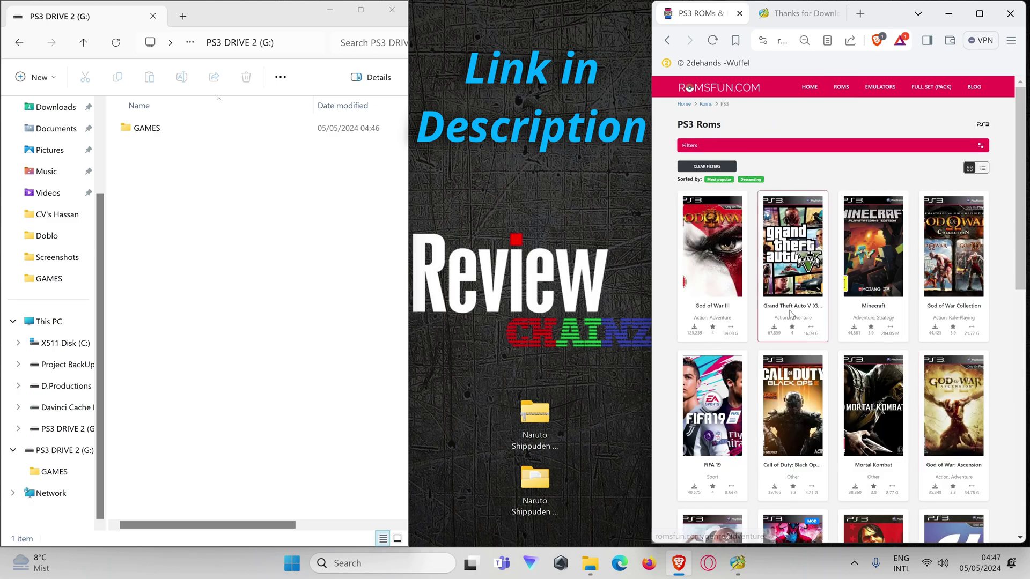
scroll(789, 314, down, 8)
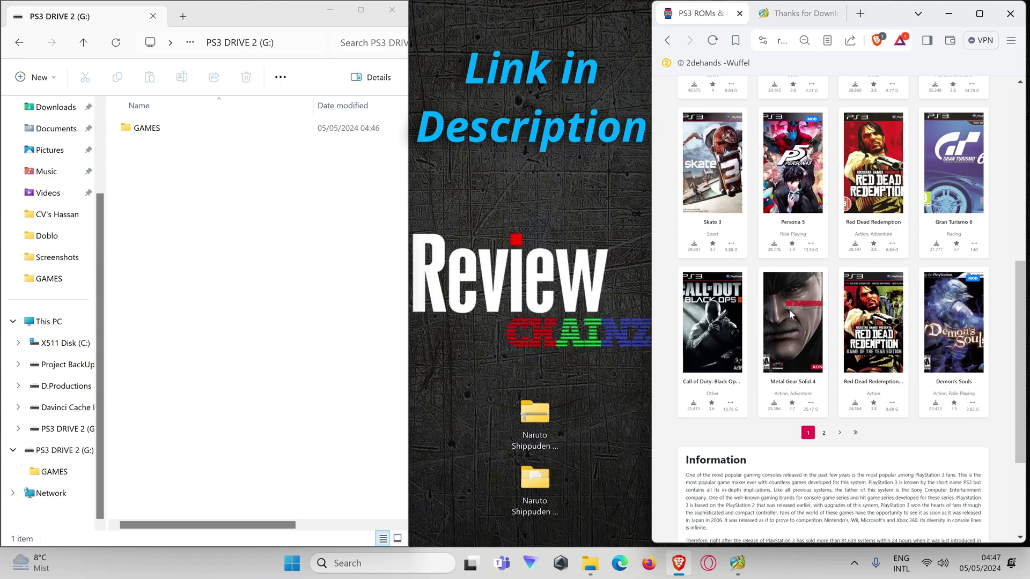
click(824, 433)
scroll(824, 433, down, 8)
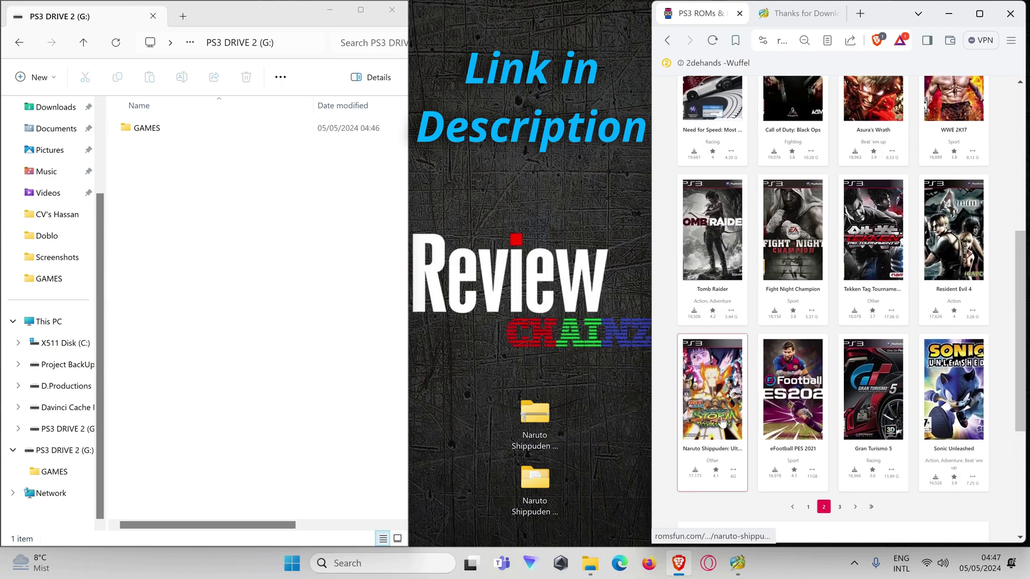
click(713, 381)
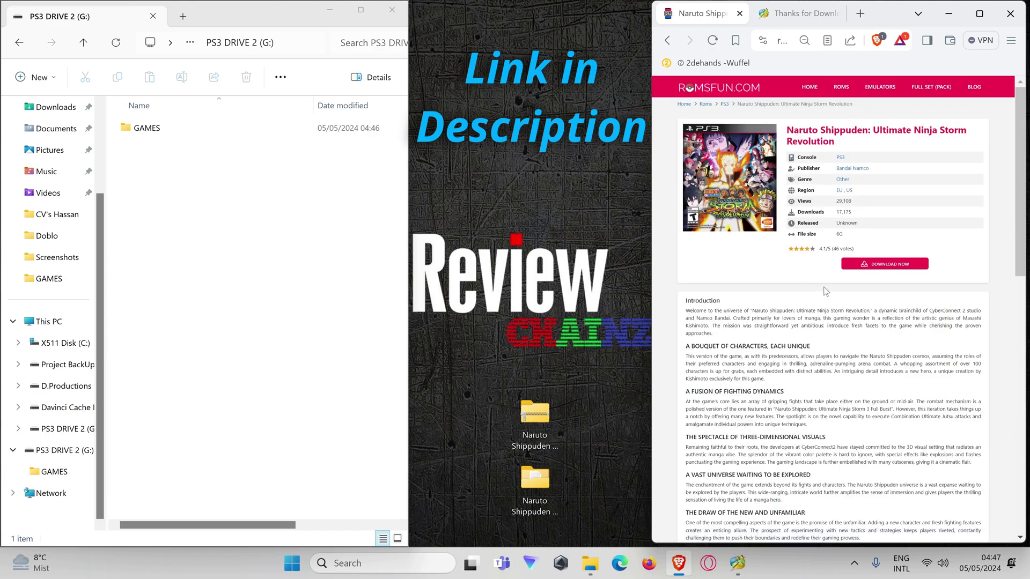
Choose the Europe 6G download and cancel the duplicate Save As
click(889, 265)
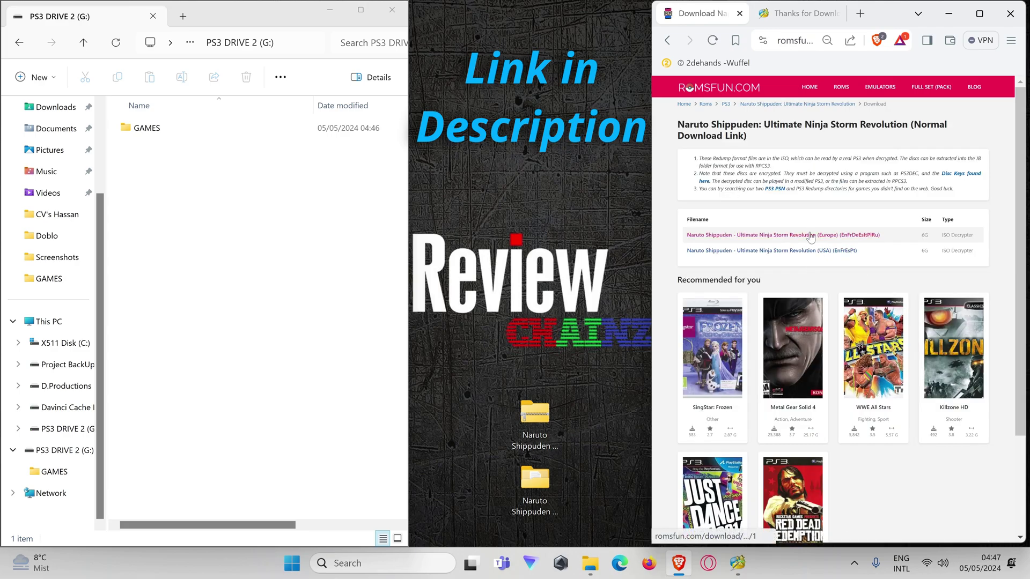
click(810, 238)
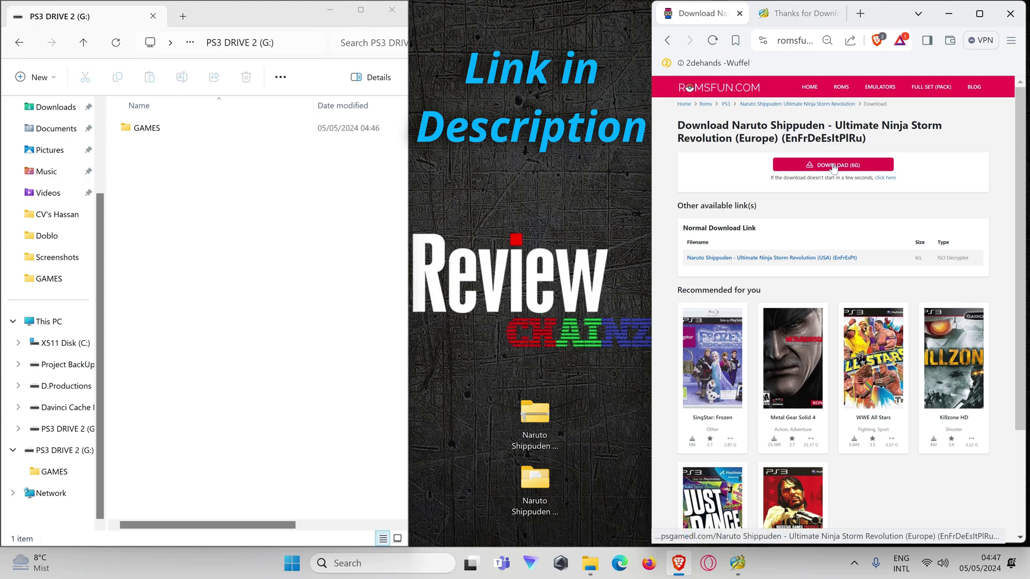
click(832, 166)
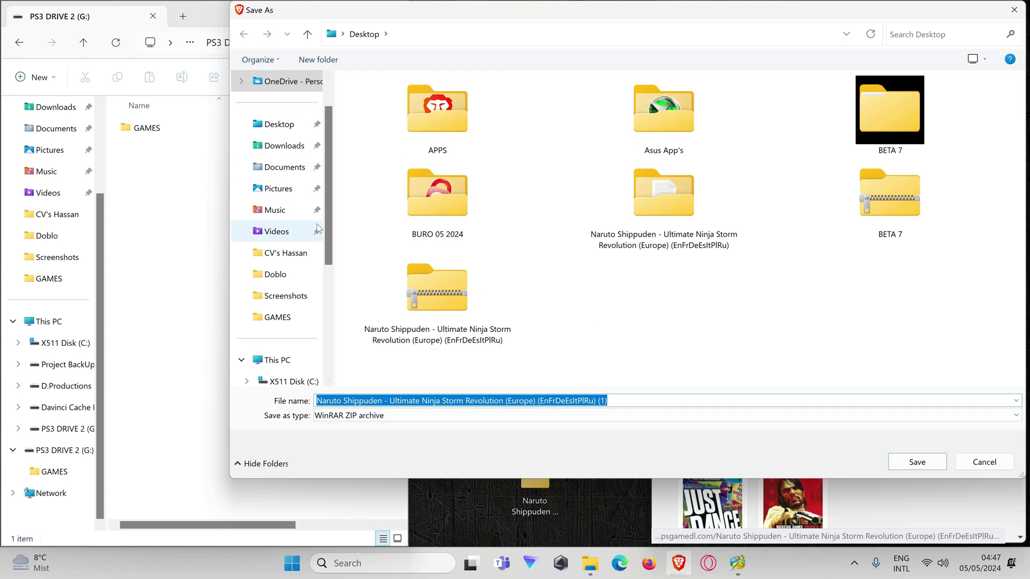
click(977, 464)
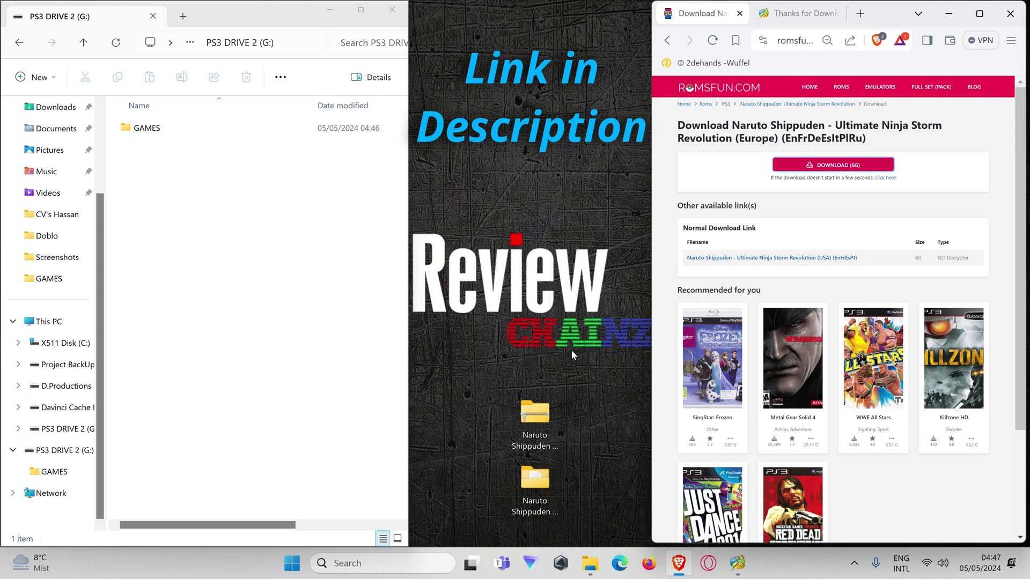
click(539, 437)
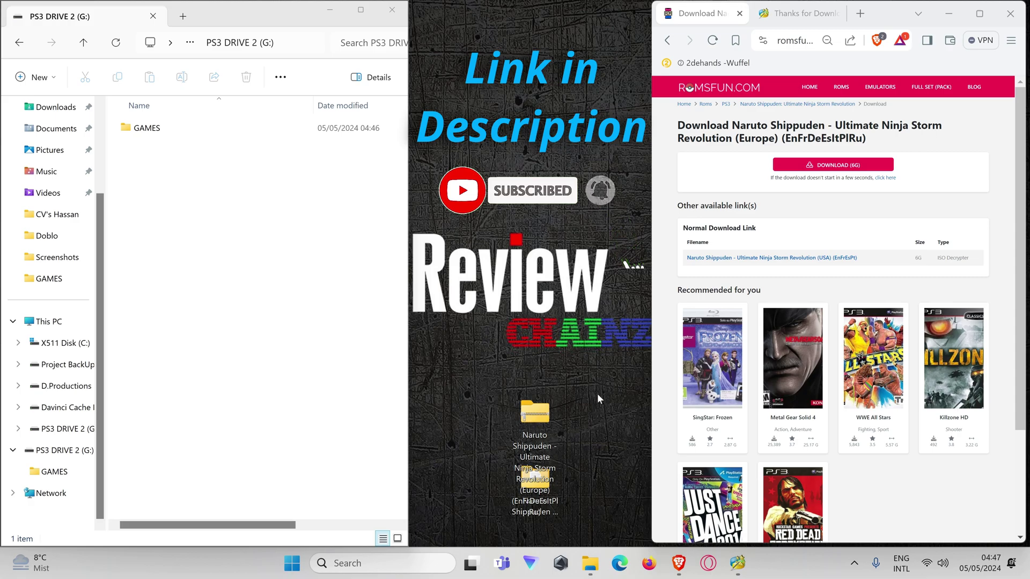
Rearrange the desktop icons and open the Naruto folder
right_click(490, 370)
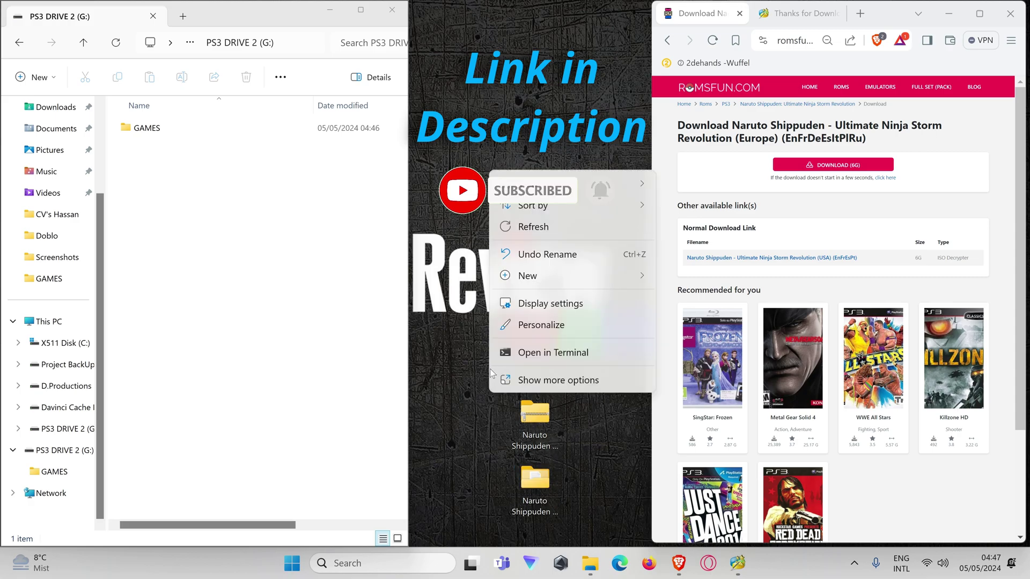
click(546, 422)
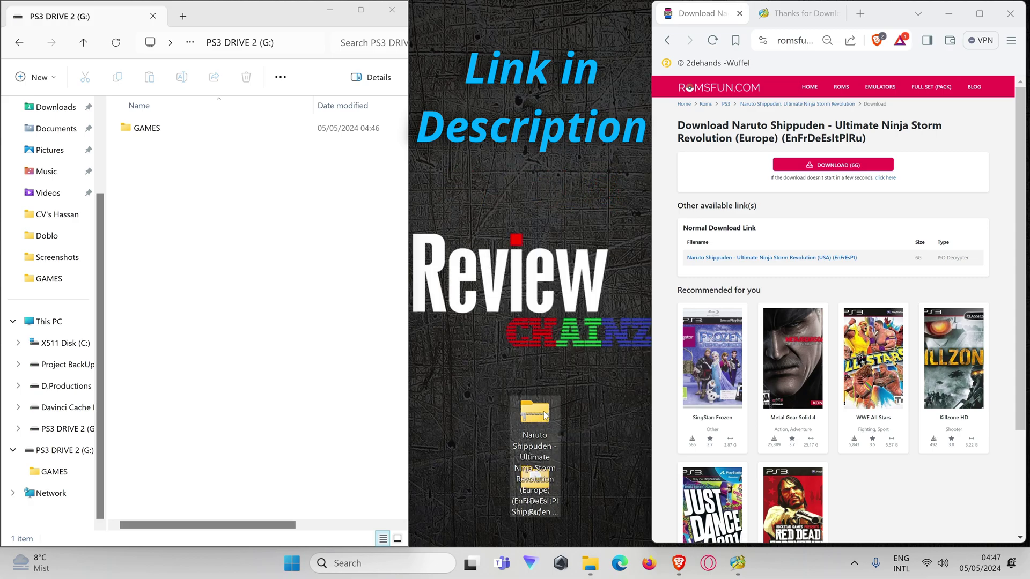
drag(545, 422, 542, 365)
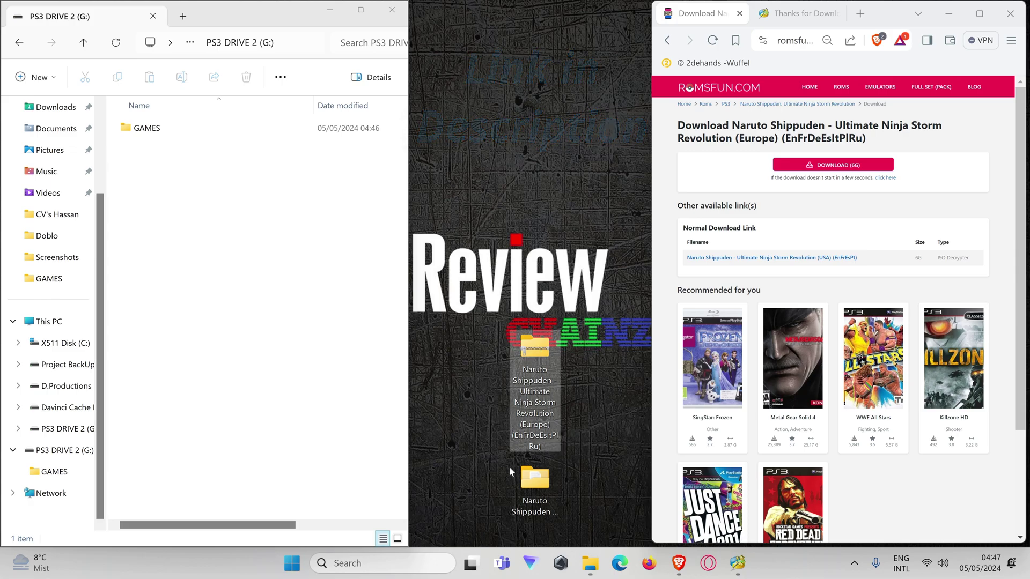
click(535, 482)
double_click(535, 482)
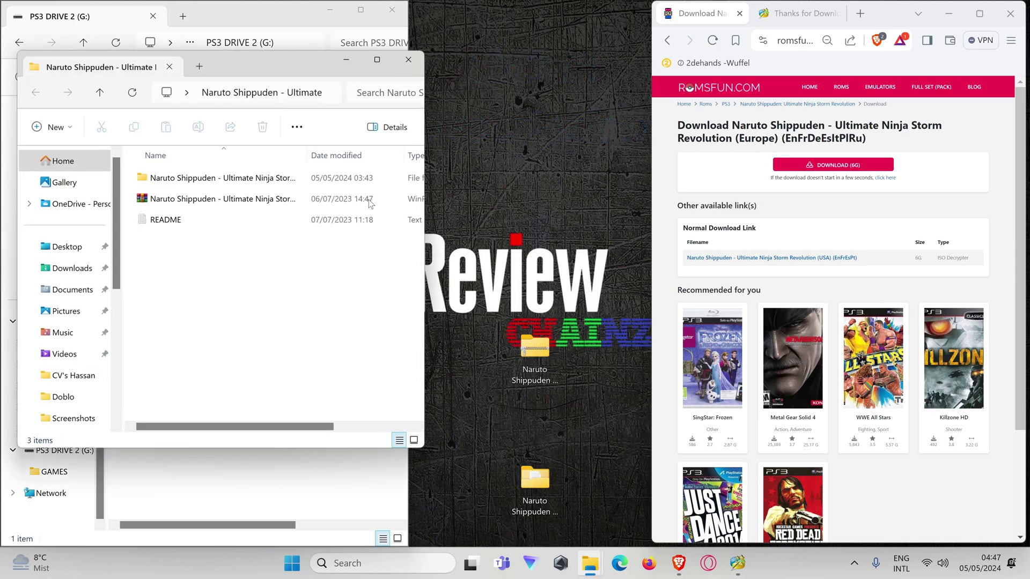
Check the archive holds PS3_GAME, PS3_UPDATE and PS3_DISC.SFB, then place the window beside the drive
click(174, 201)
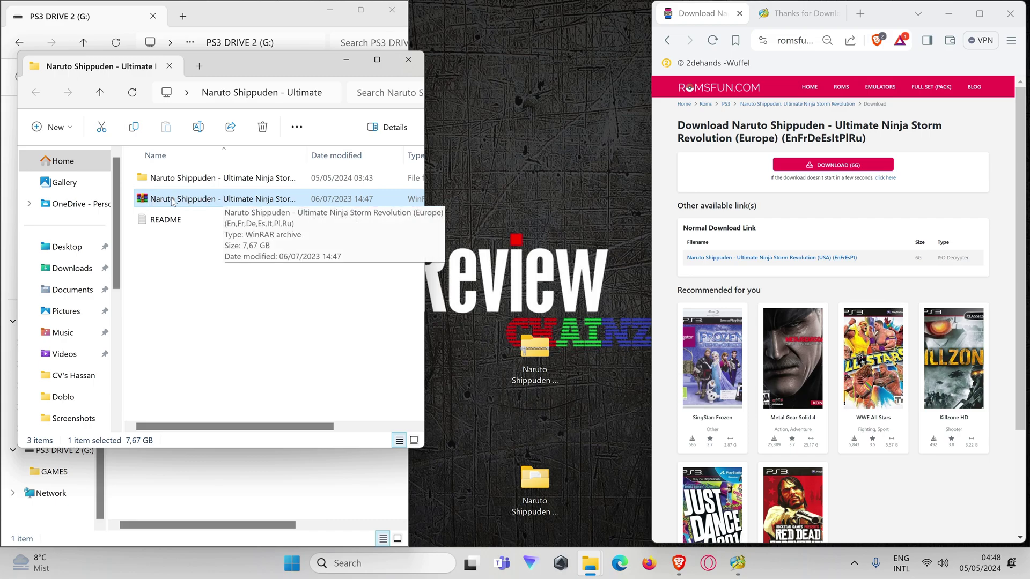
double_click(172, 202)
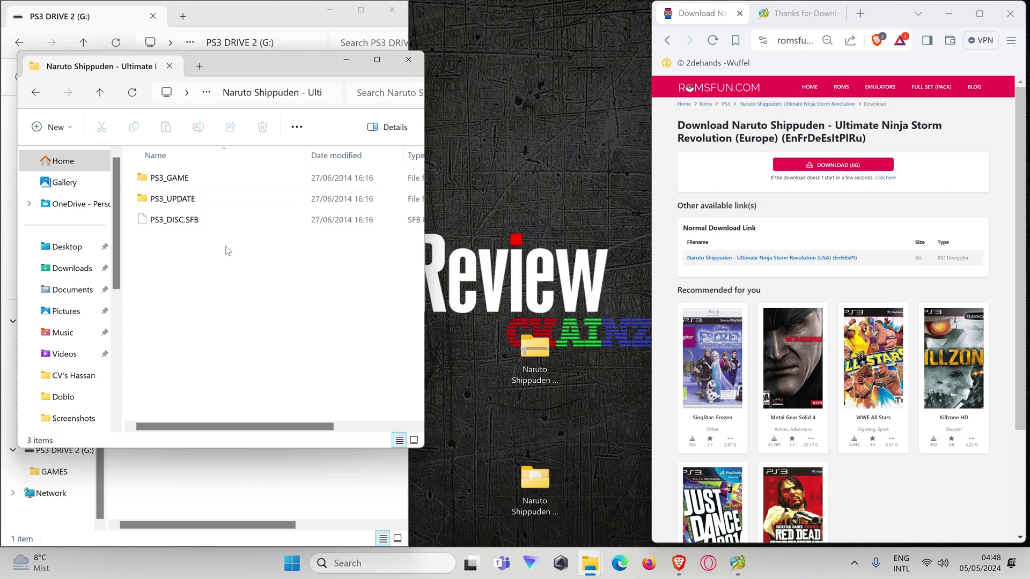
key(alt+Left)
drag(236, 64, 693, 64)
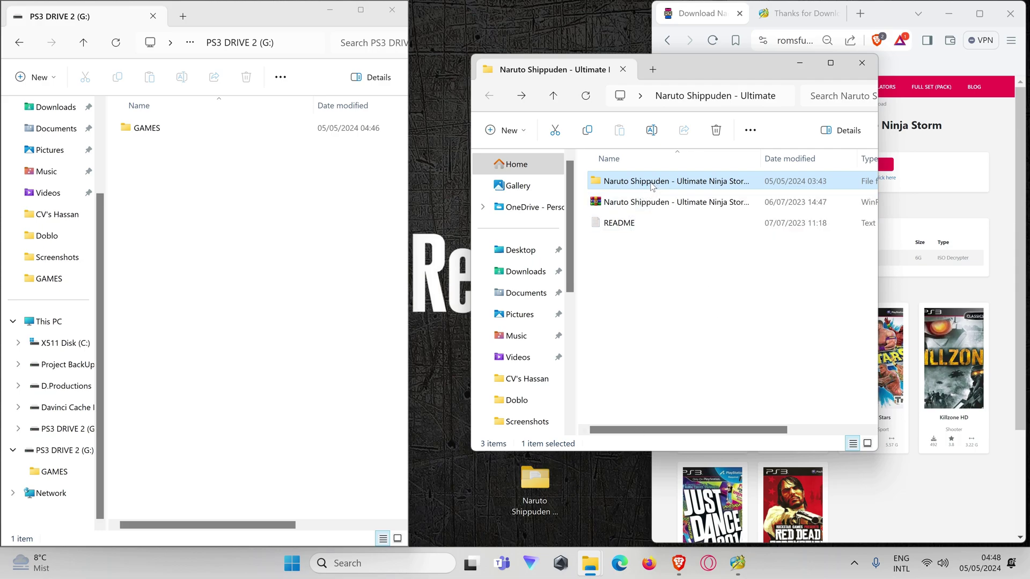
Drag the Naruto Shippuden game folder onto GAMES on PS3 DRIVE 2 and follow the 42-item copy
drag(652, 186, 144, 130)
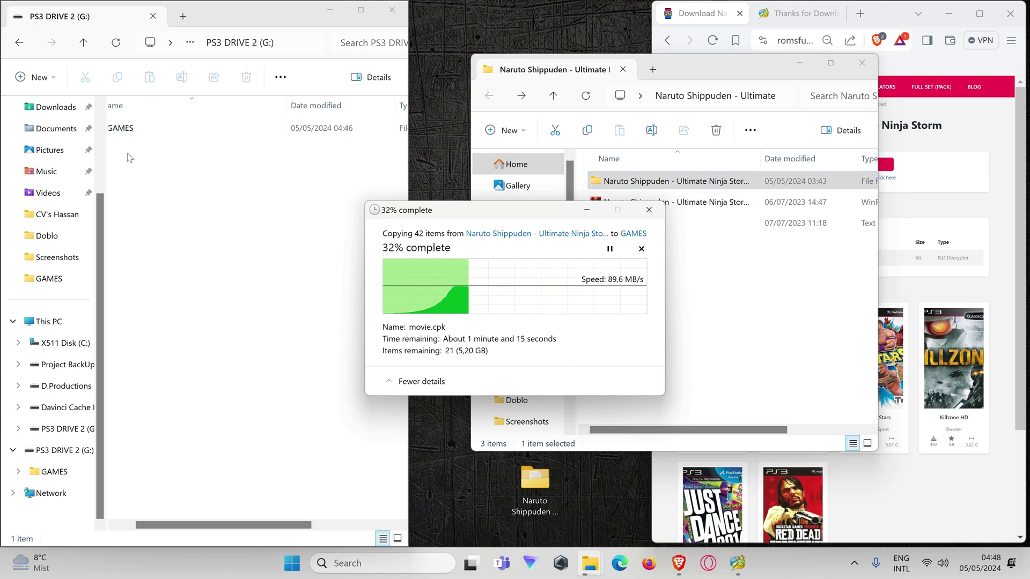
click(261, 545)
scroll(198, 509, left, 2)
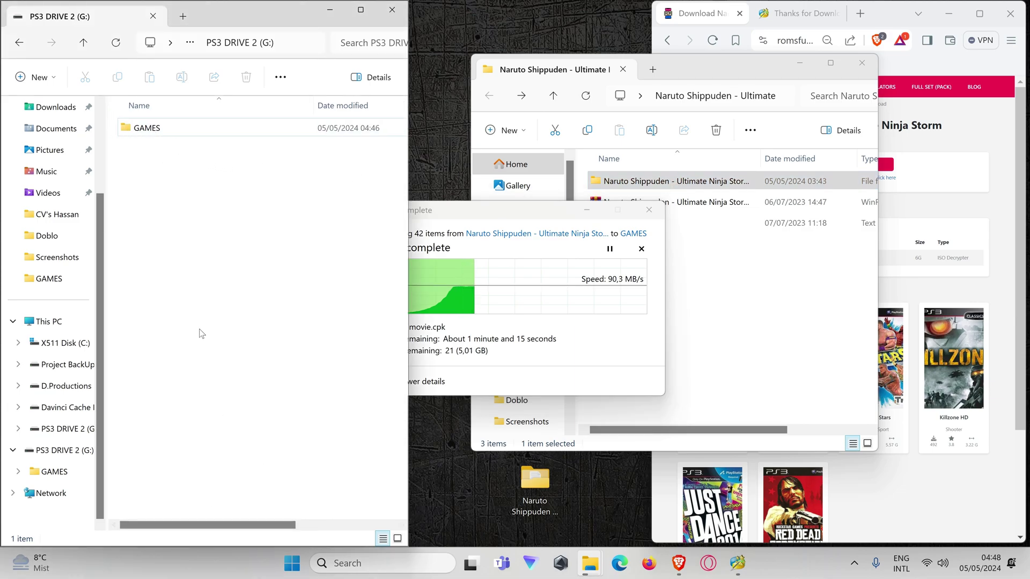
mouse_move(156, 134)
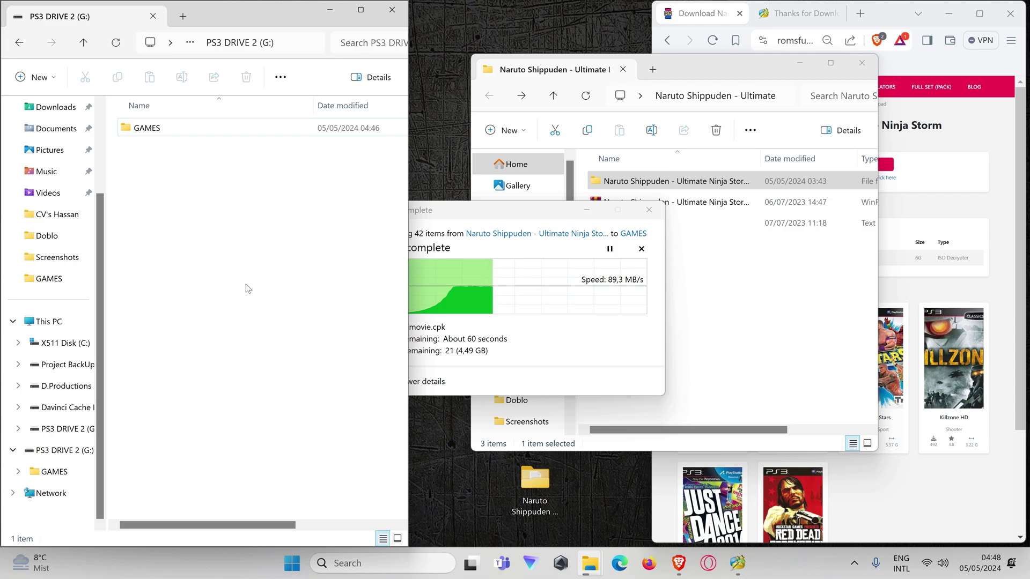
click(496, 211)
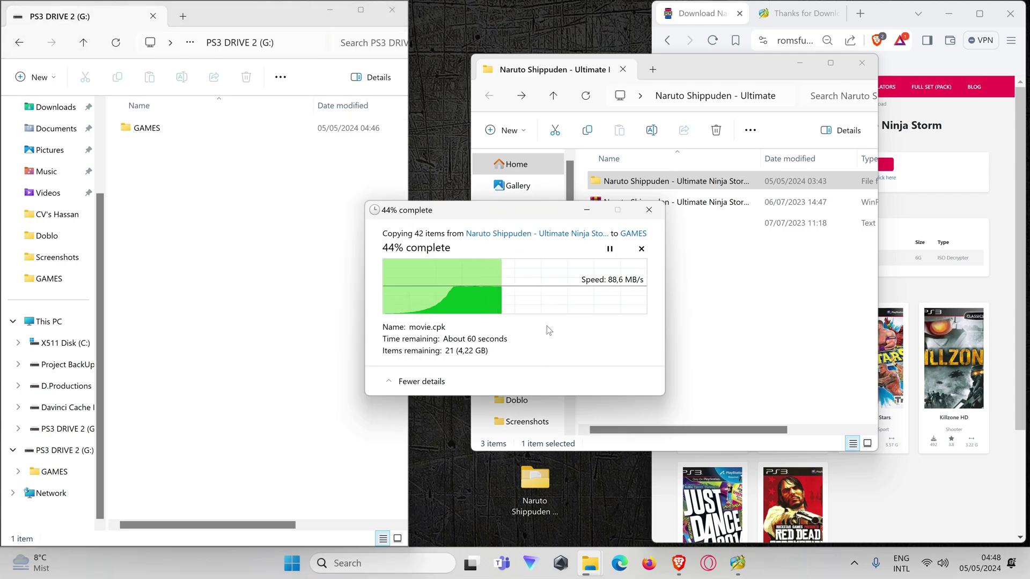